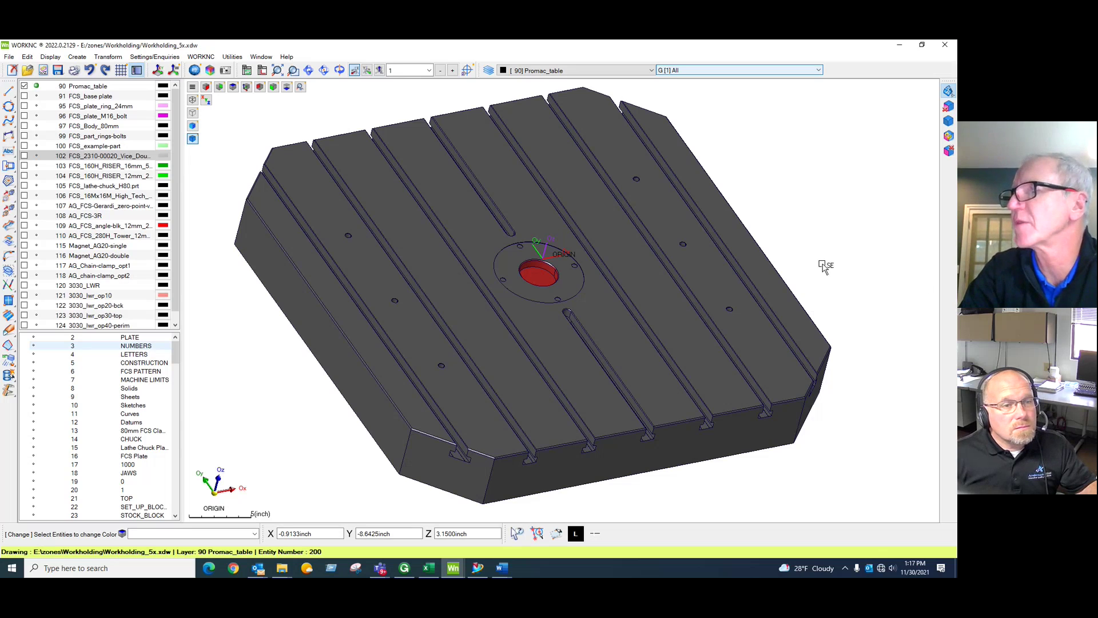
Step: Show the FCS_base plate layer on top of the Promac table
drag(824, 296, 841, 252)
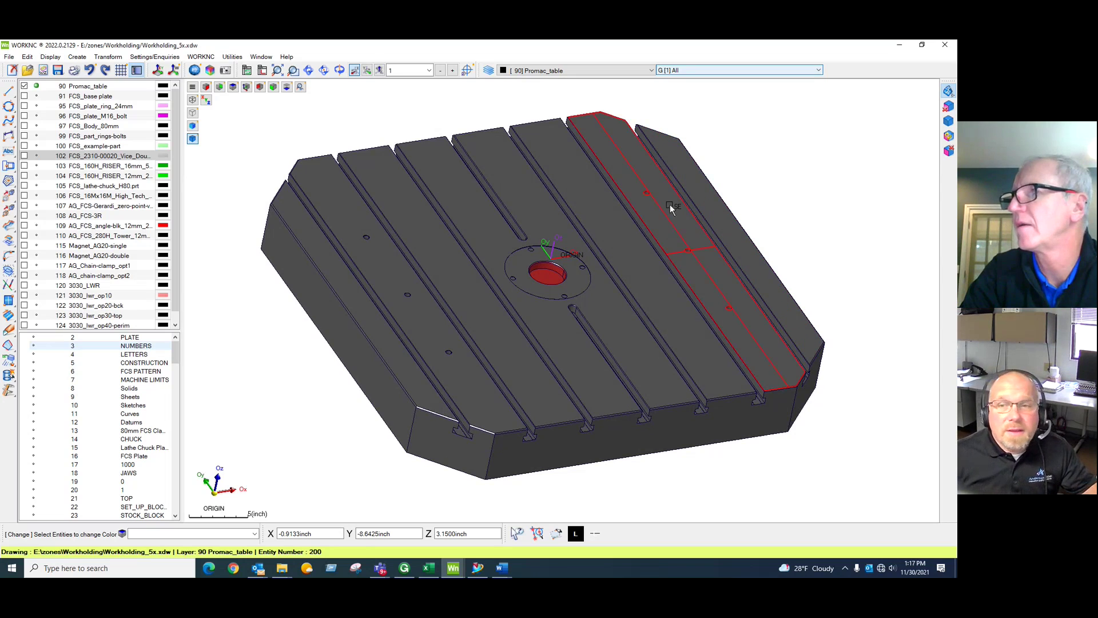
drag(705, 218, 721, 208)
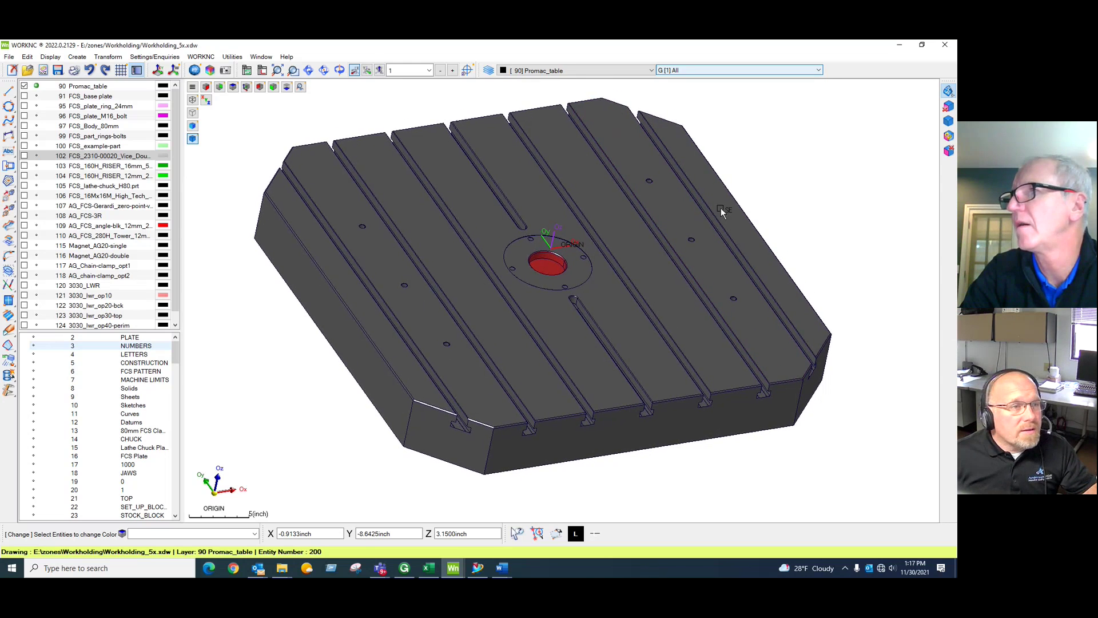
click(677, 210)
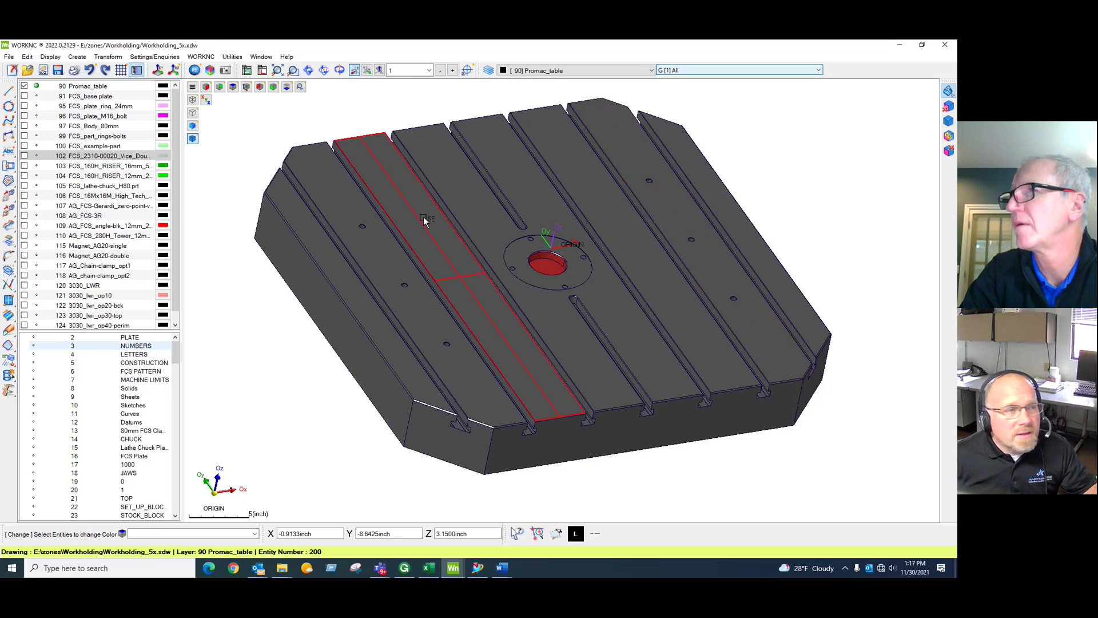
click(24, 97)
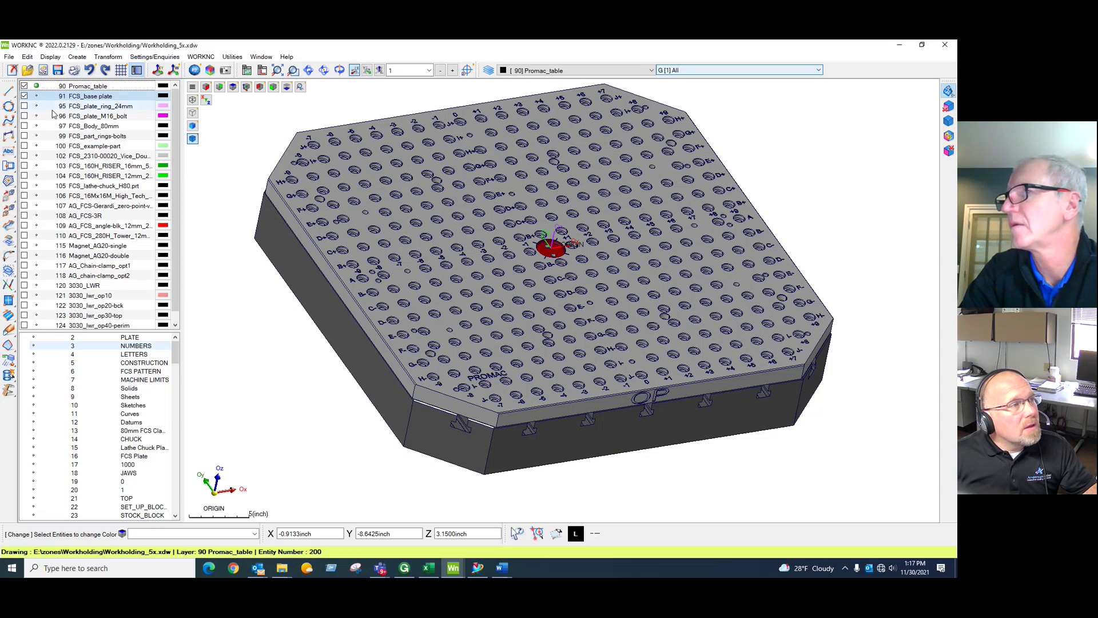
click(24, 96)
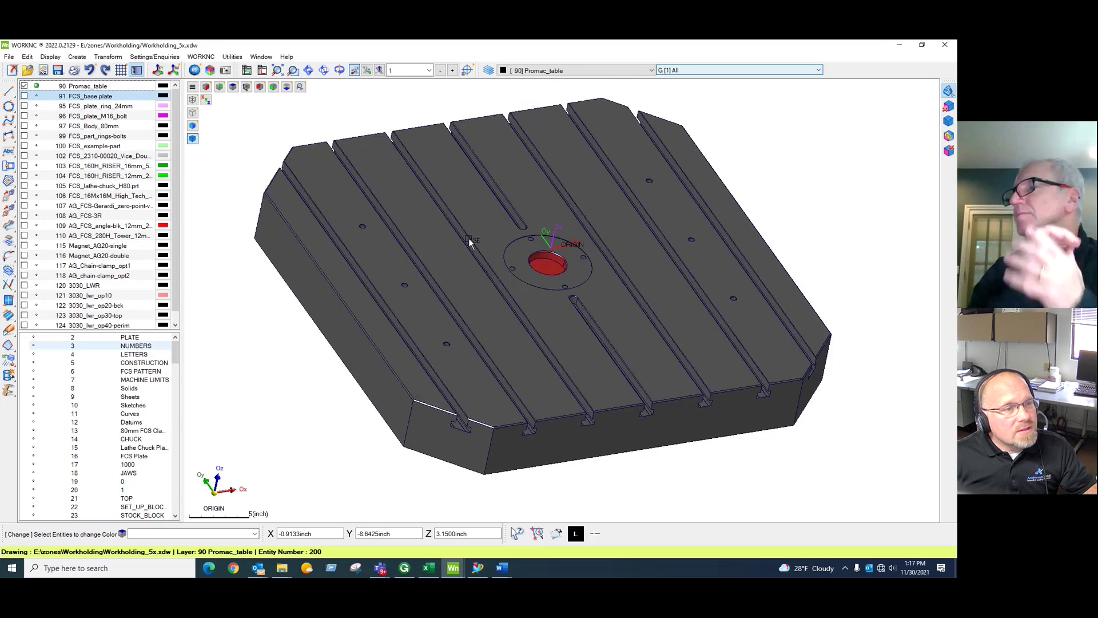
drag(466, 241, 478, 263)
click(24, 97)
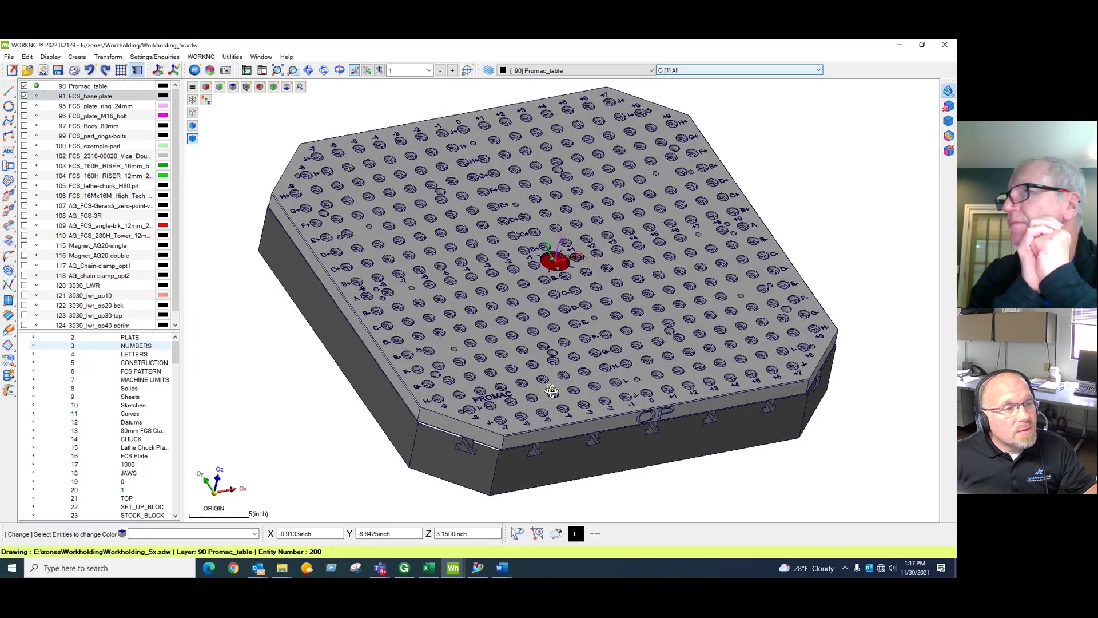
drag(551, 391, 508, 409)
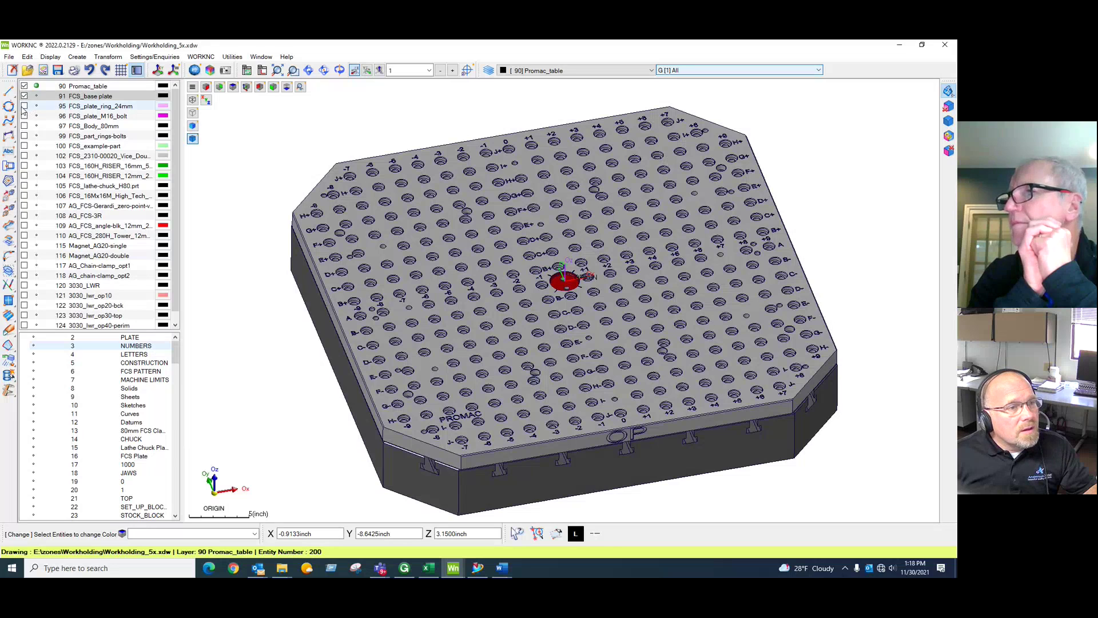
Step: Show the FCS_example-part layer and make it the active layer
click(24, 146)
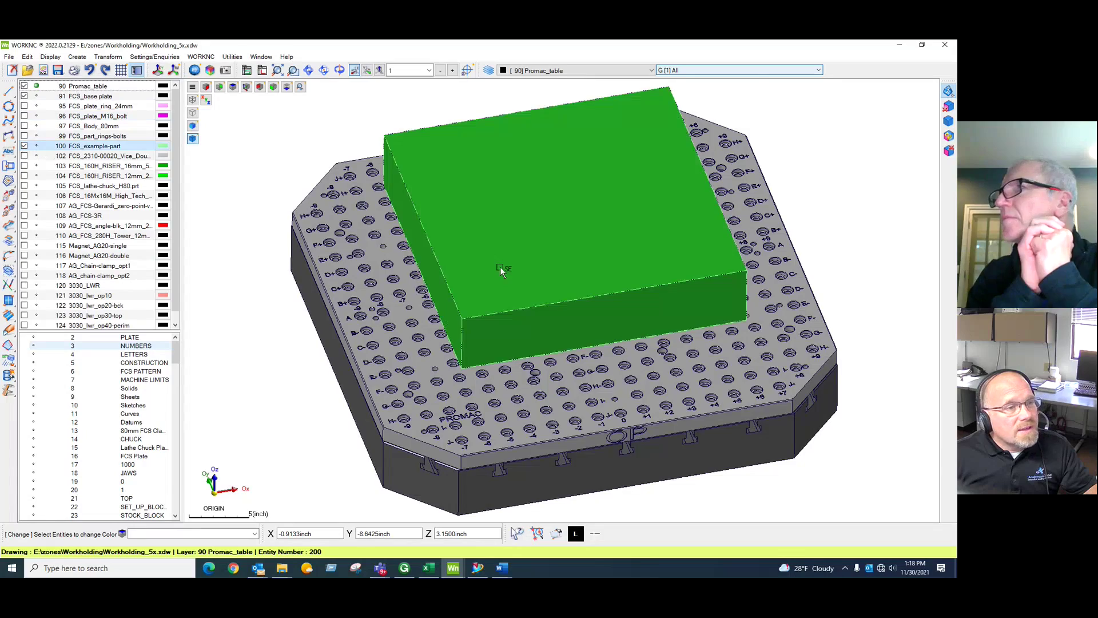
drag(500, 266, 502, 201)
click(36, 145)
Step: Hide the FCS_base plate and Promac_table layers and examine the mounting holes in the underside of the example part
click(24, 96)
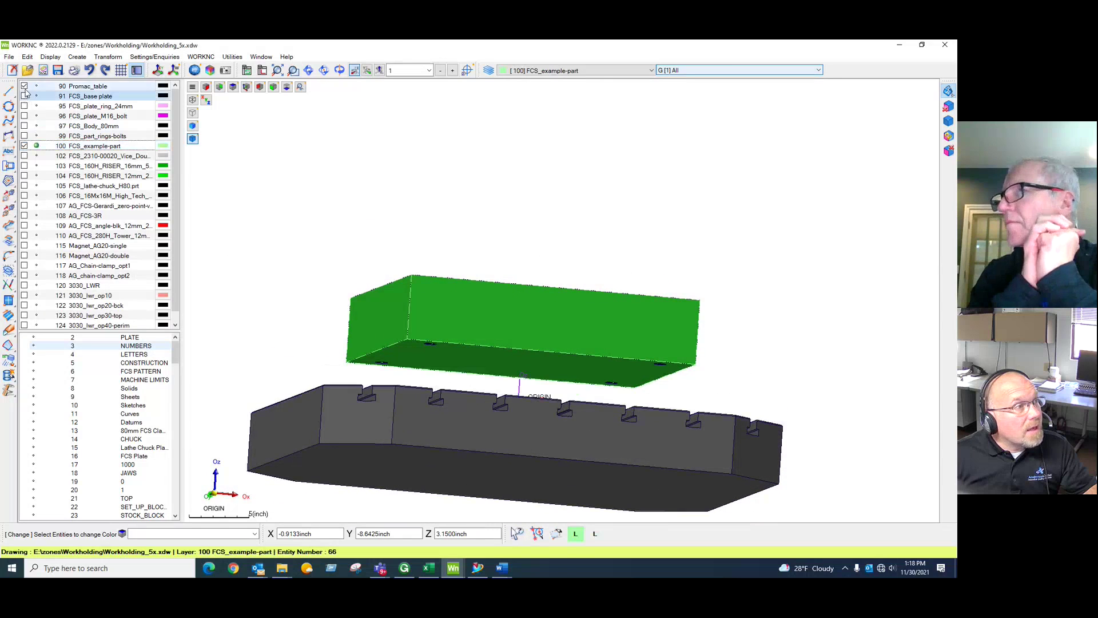
click(24, 86)
drag(527, 327, 586, 293)
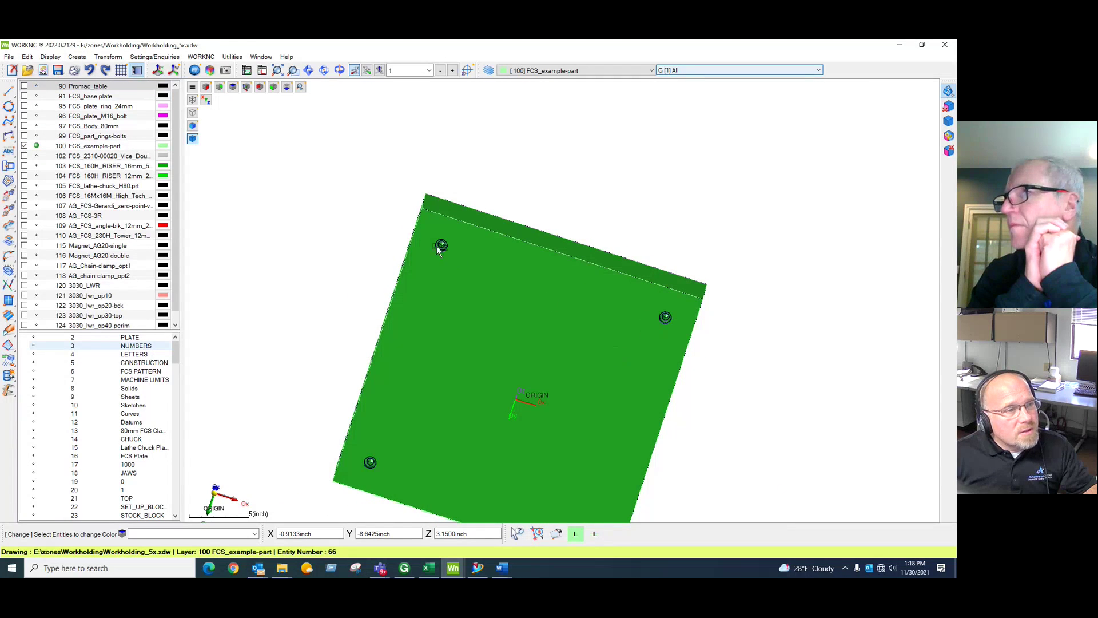
drag(515, 473, 496, 432)
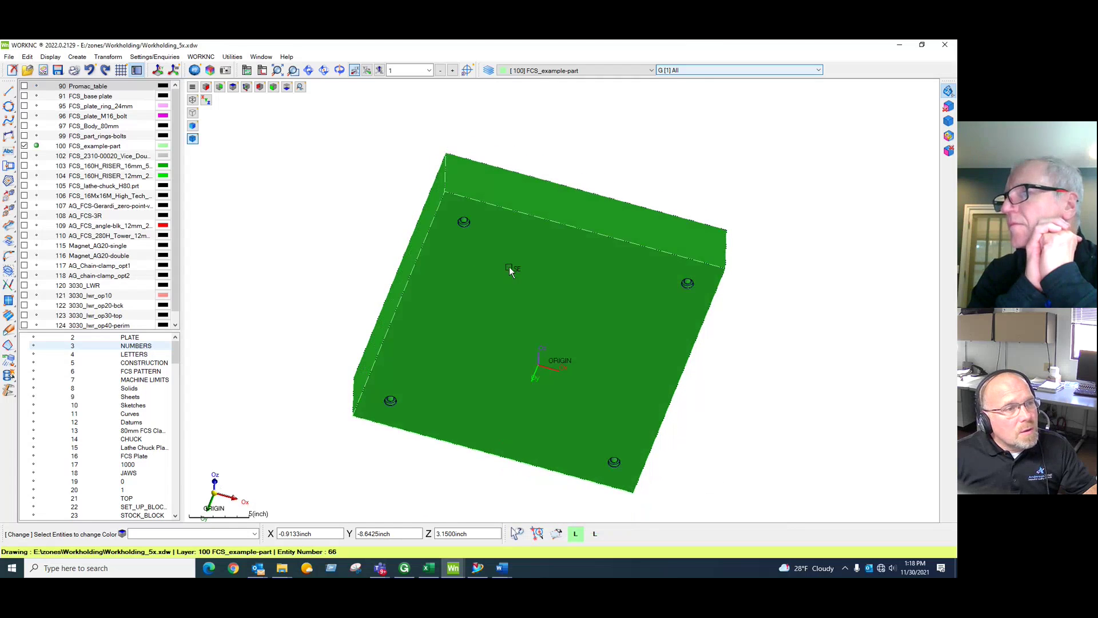
drag(465, 223, 463, 446)
Step: Show the Promac_table and FCS_base plate layers again beneath the example part
click(24, 86)
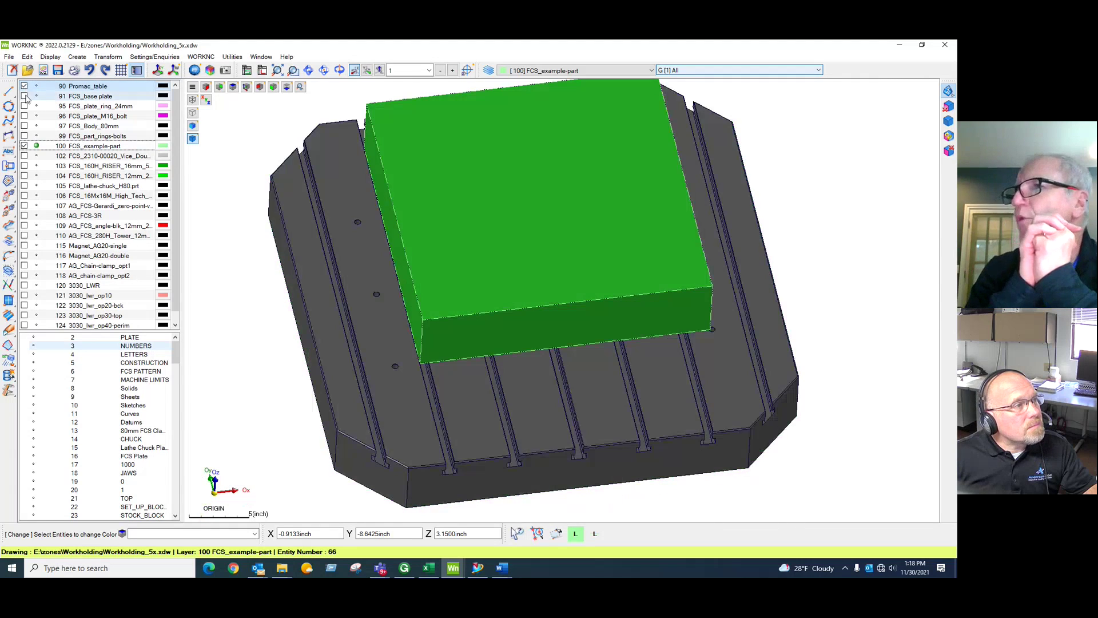
click(25, 96)
drag(595, 255, 667, 257)
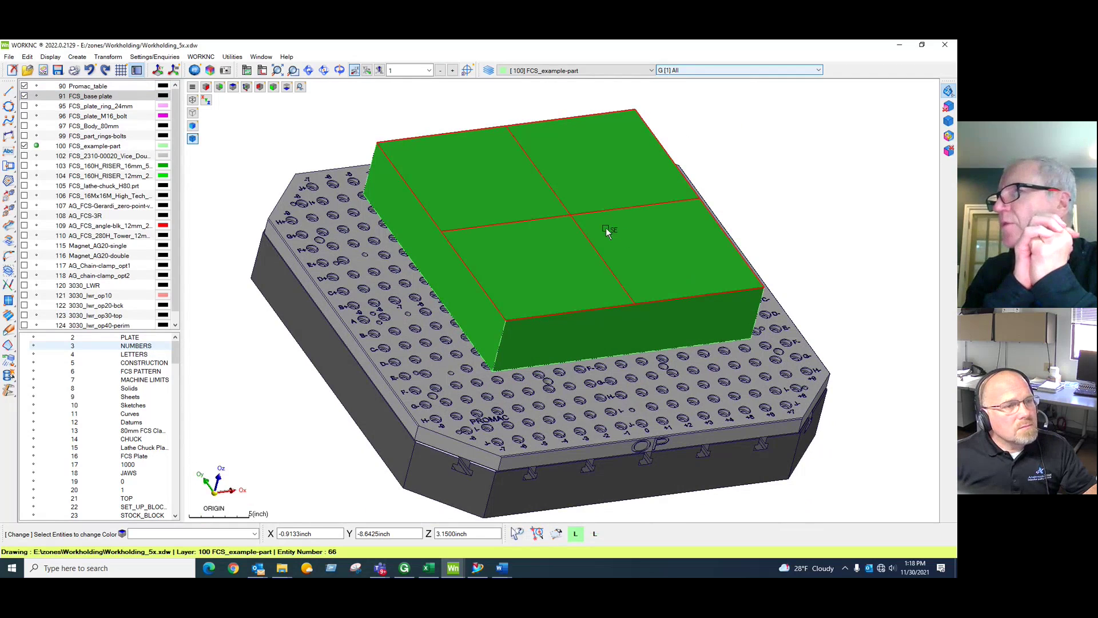
click(576, 219)
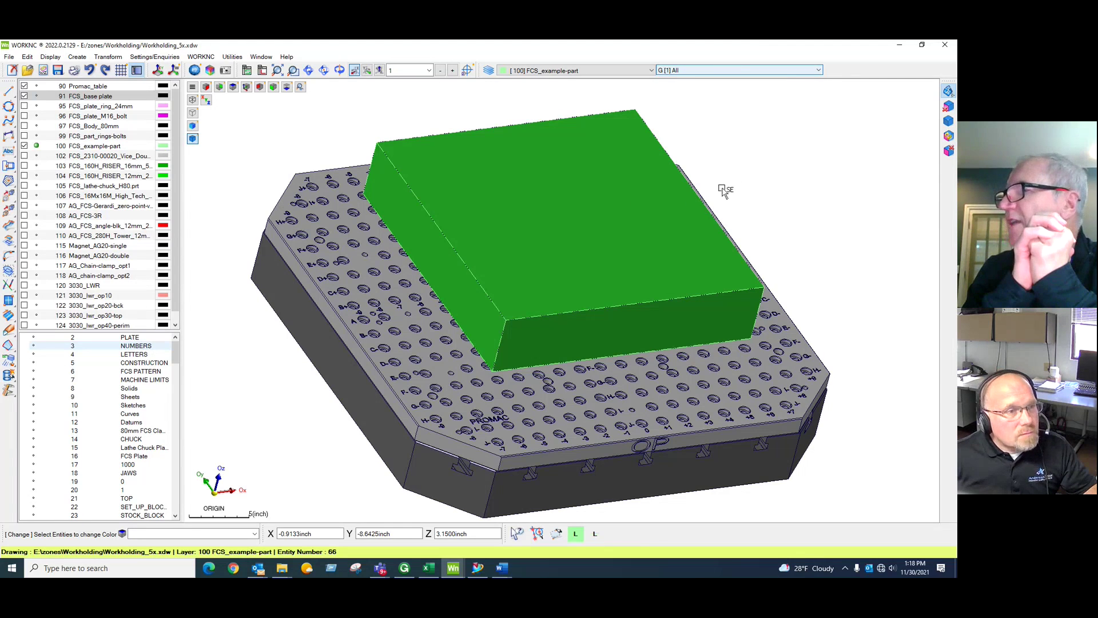
drag(718, 194, 661, 243)
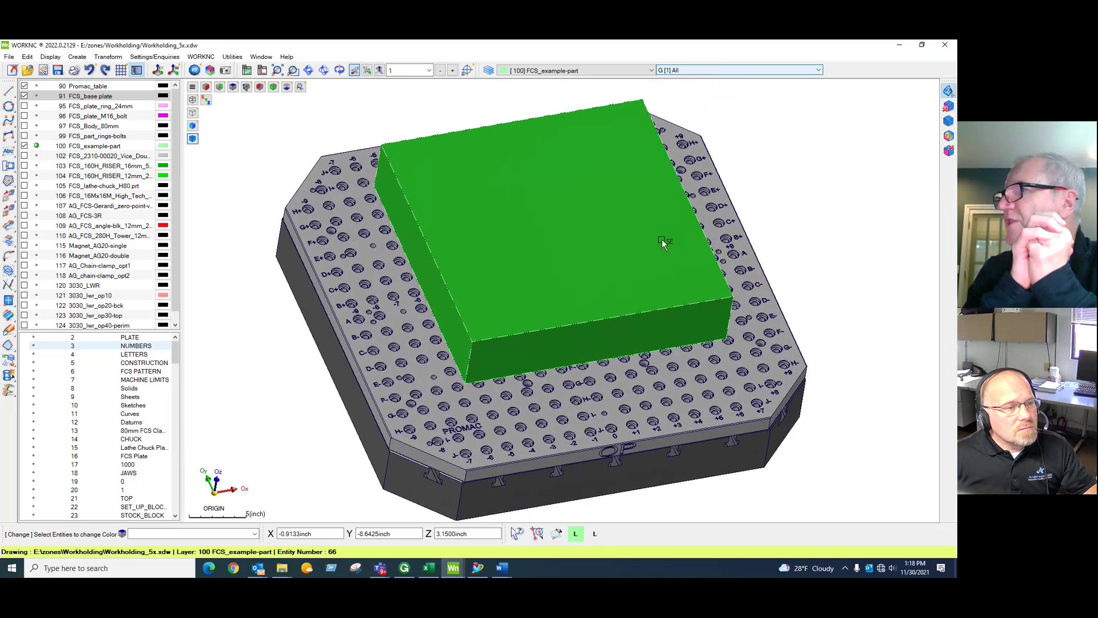
click(662, 239)
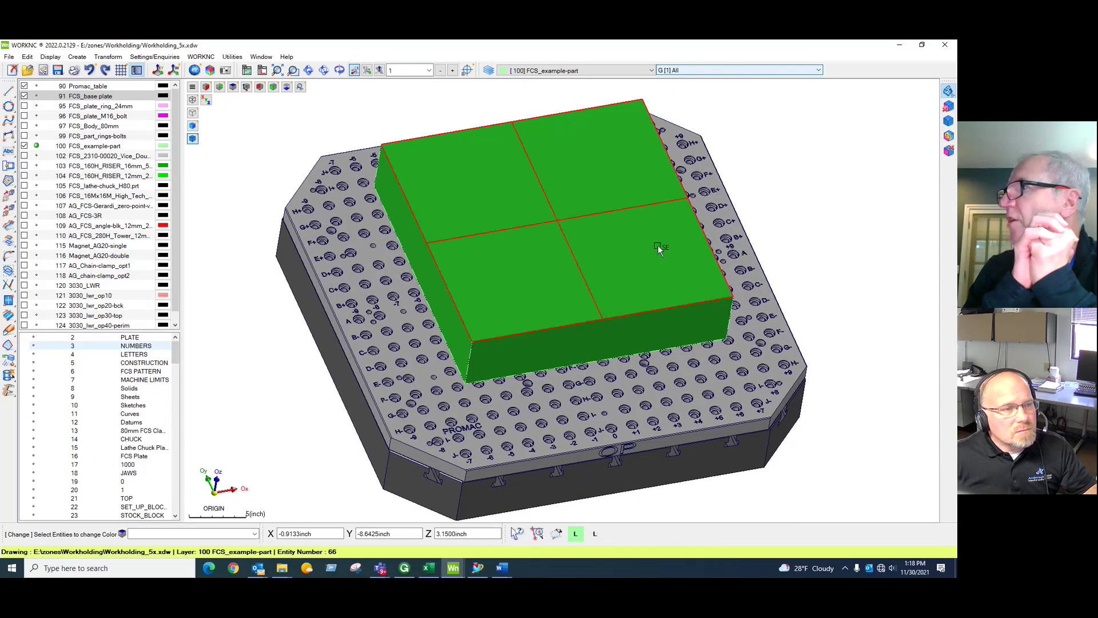
click(585, 249)
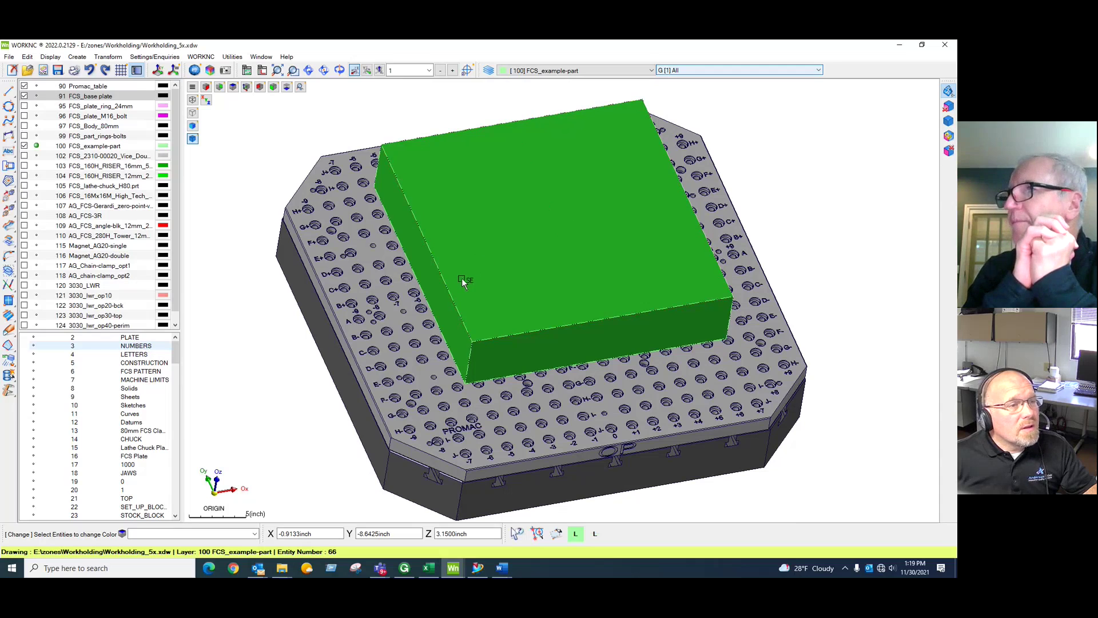
click(487, 322)
click(488, 350)
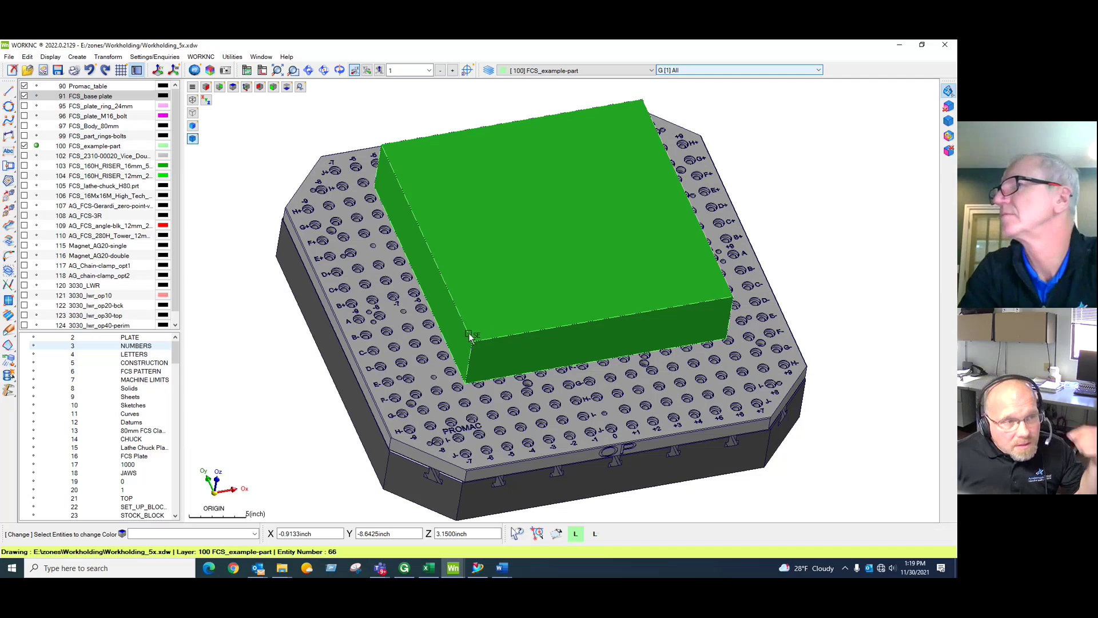
click(469, 335)
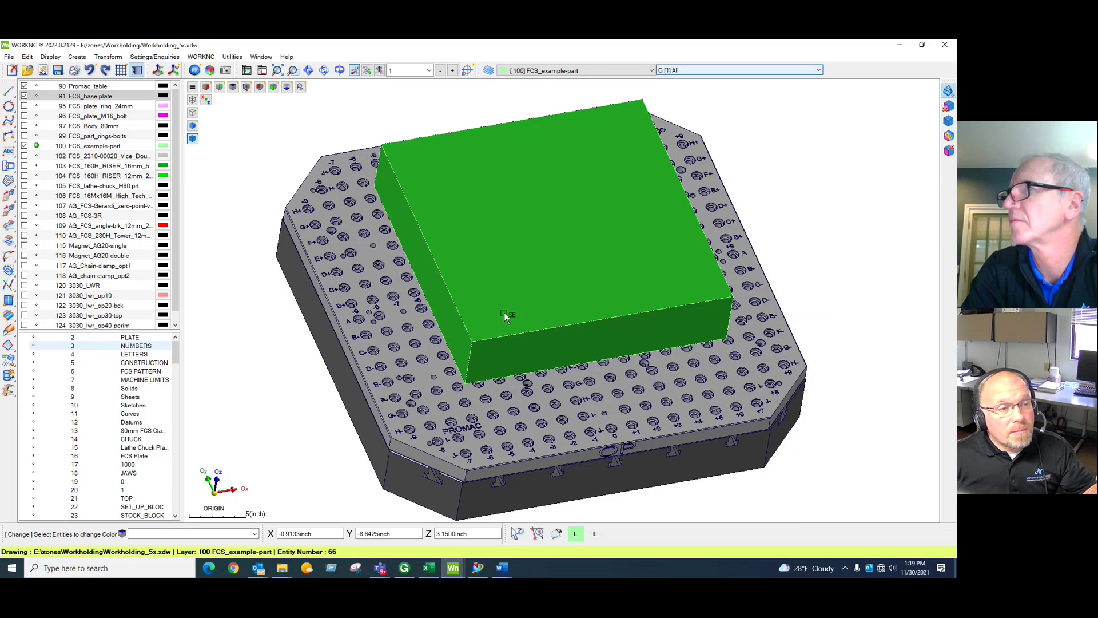
Step: Make FCS_plate_ring_24mm the active, visible layer and hide the FCS_example-part layer to inspect the rings in the base plate
mouse_move(575, 294)
mouse_down()
mouse_move(558, 330)
mouse_move(559, 252)
mouse_move(562, 286)
mouse_up()
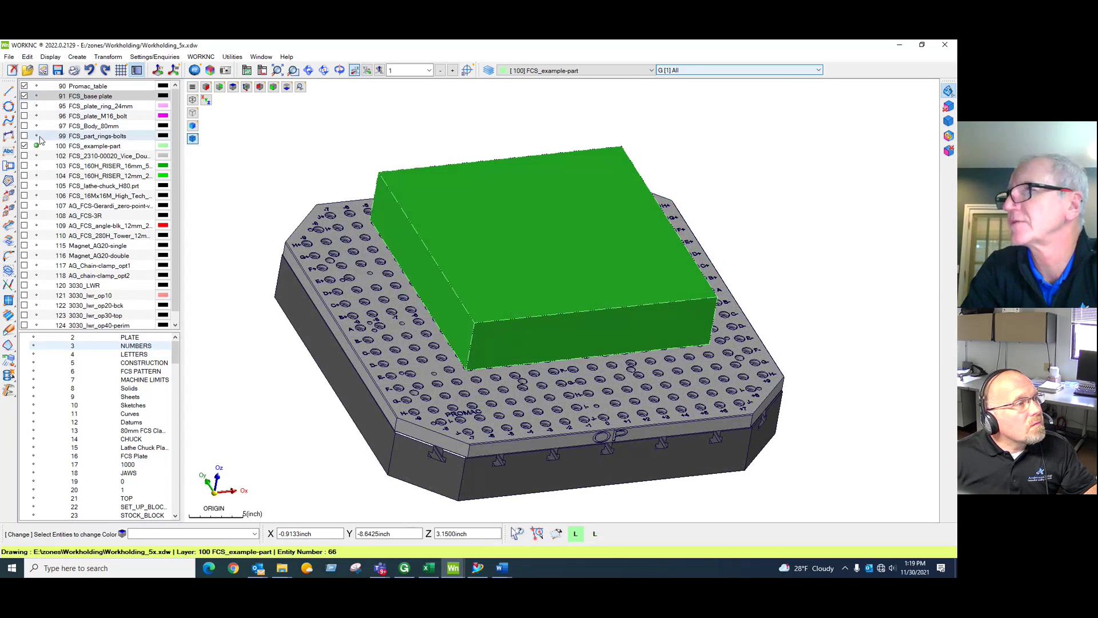
double_click(61, 106)
click(24, 146)
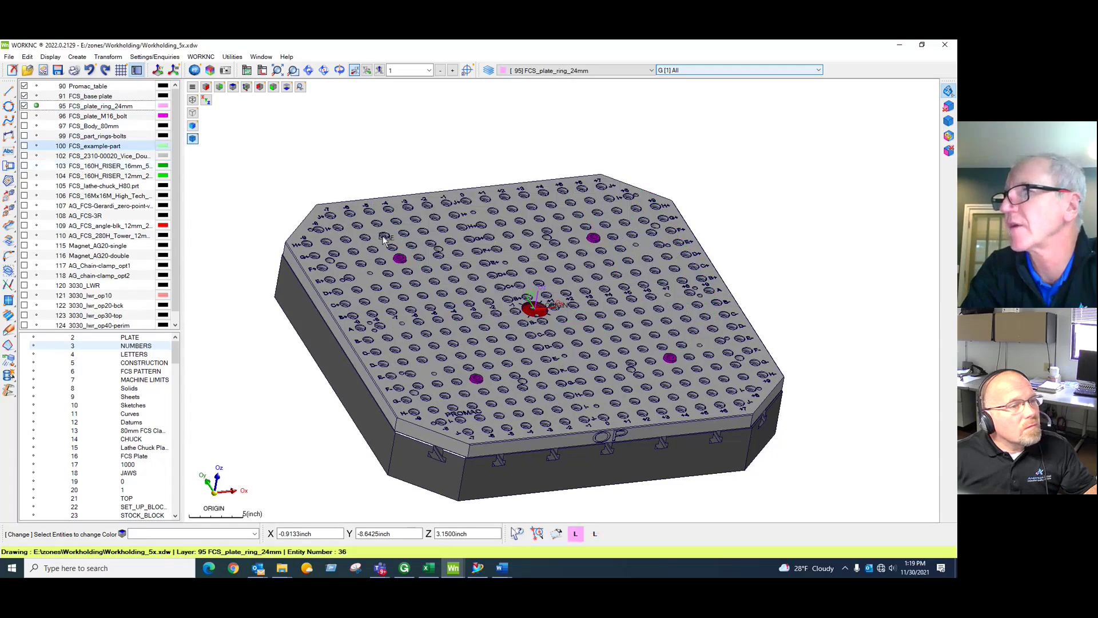
drag(485, 289, 487, 275)
scroll(486, 275, up, 5)
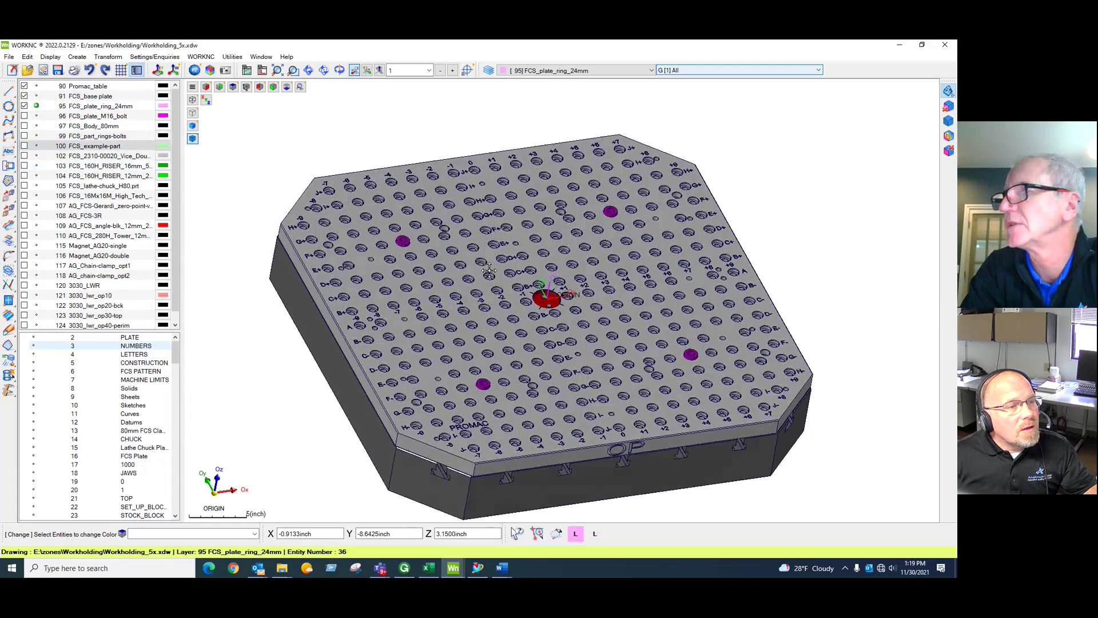
scroll(464, 380, up, 5)
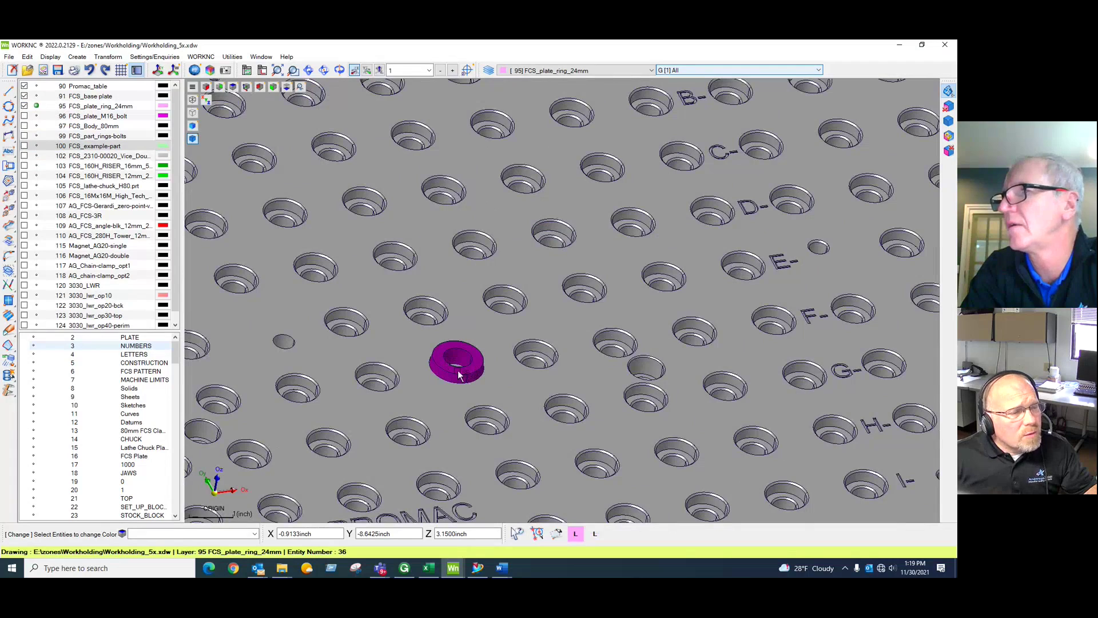
scroll(530, 260, down, 8)
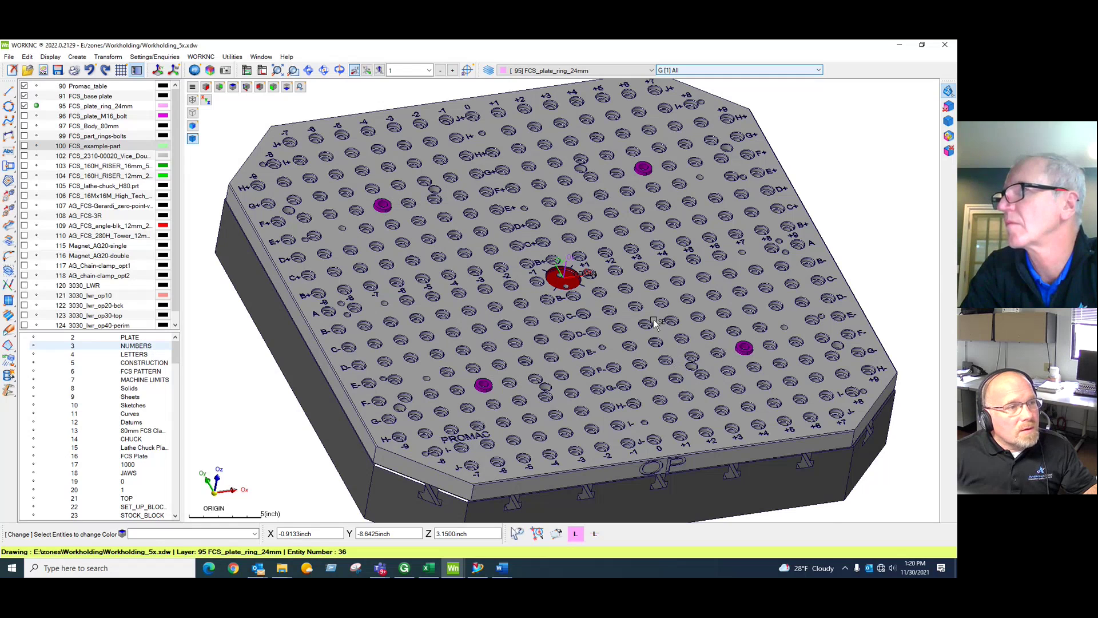
click(391, 205)
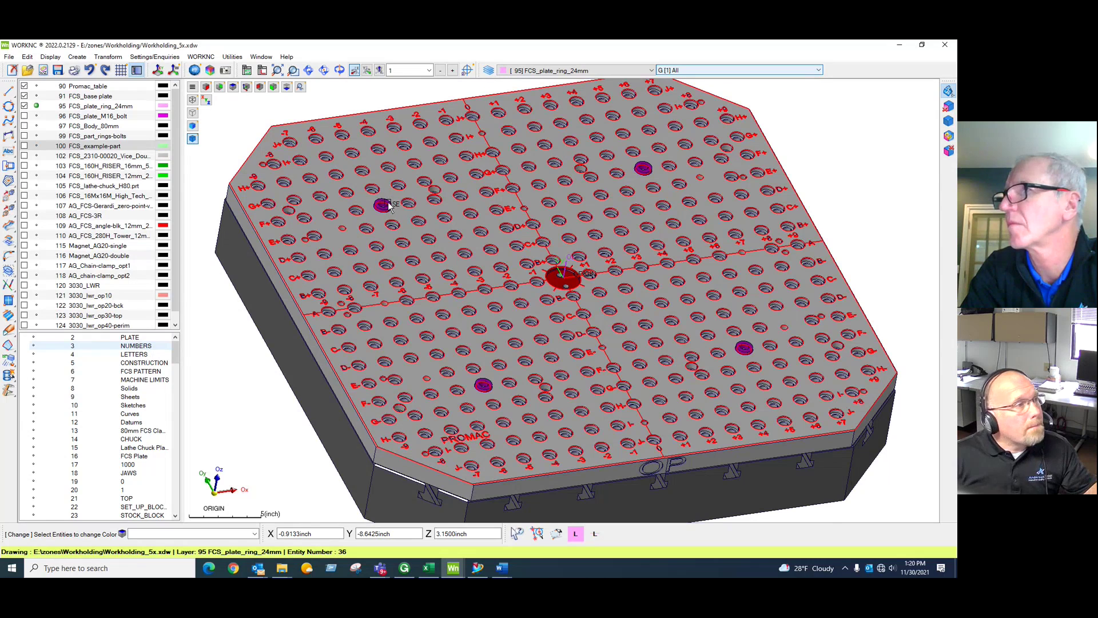
Step: Show the FCS_plate_M16_bolt layer so the bolts appear in the four plate rings
click(24, 115)
click(24, 116)
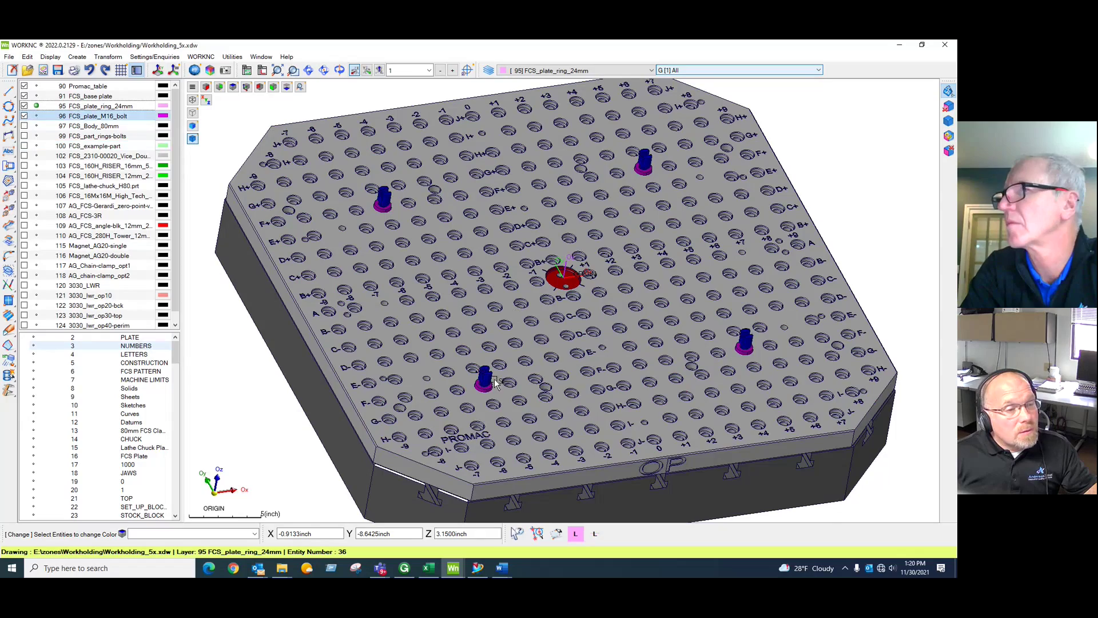
drag(497, 384, 544, 350)
scroll(545, 350, up, 3)
scroll(551, 309, up, 2)
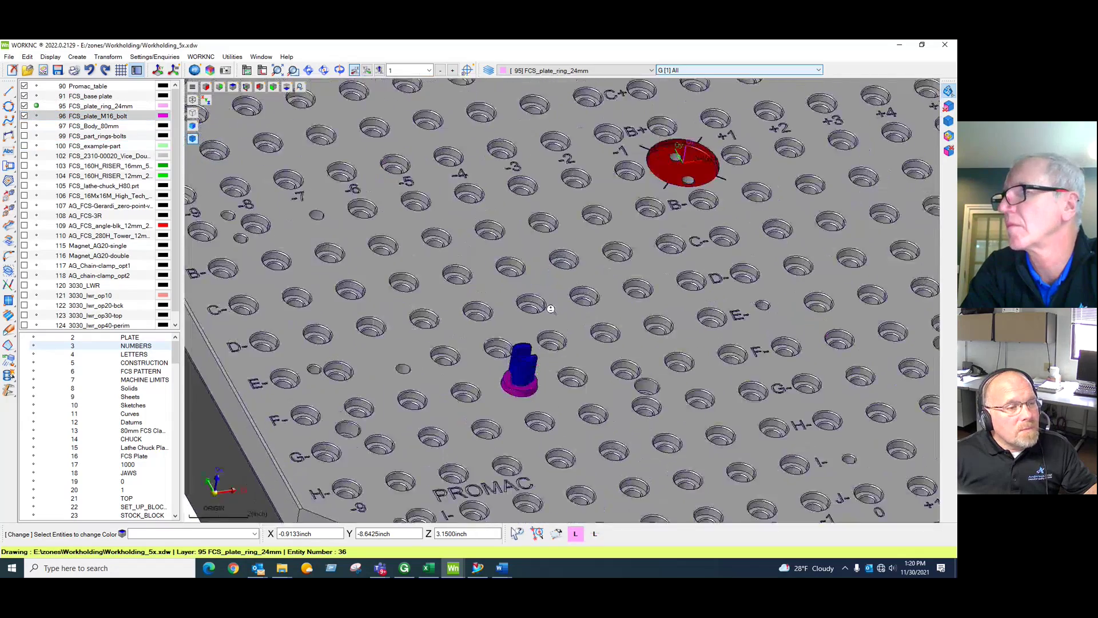
drag(551, 309, 535, 368)
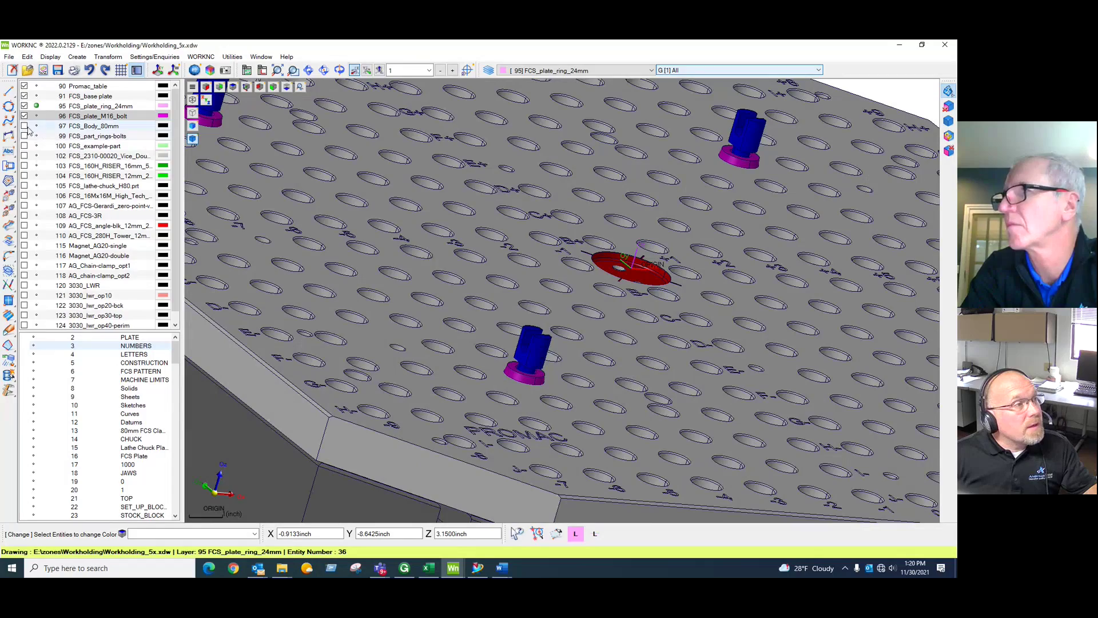
Step: Show the FCS_Body_80mm layer to add the cylindrical bodies over the four bolts
click(25, 126)
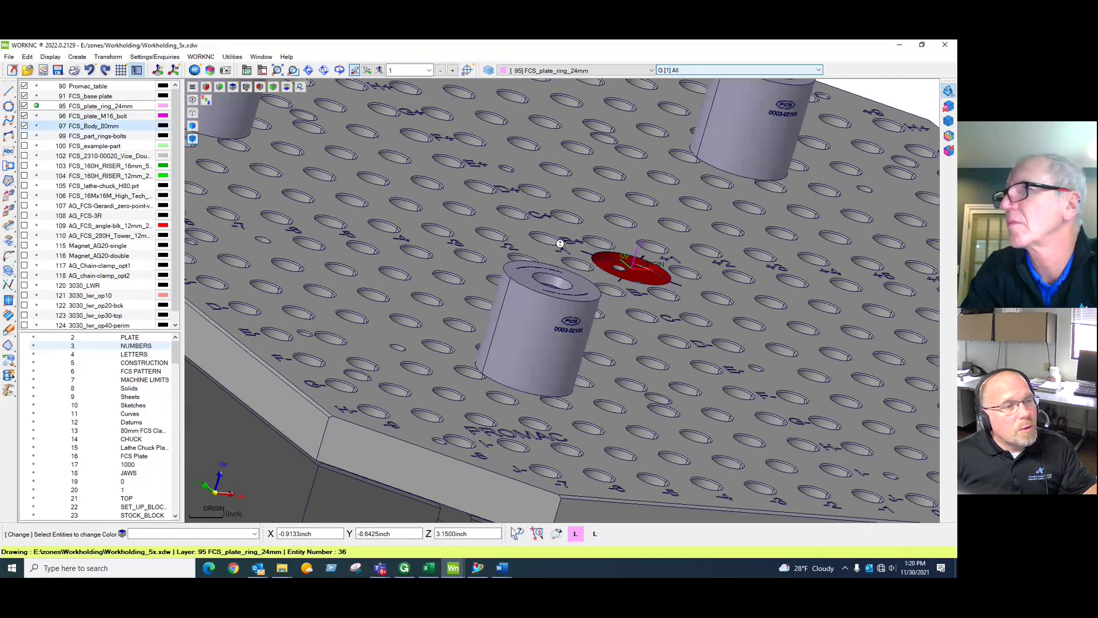
drag(559, 240, 422, 249)
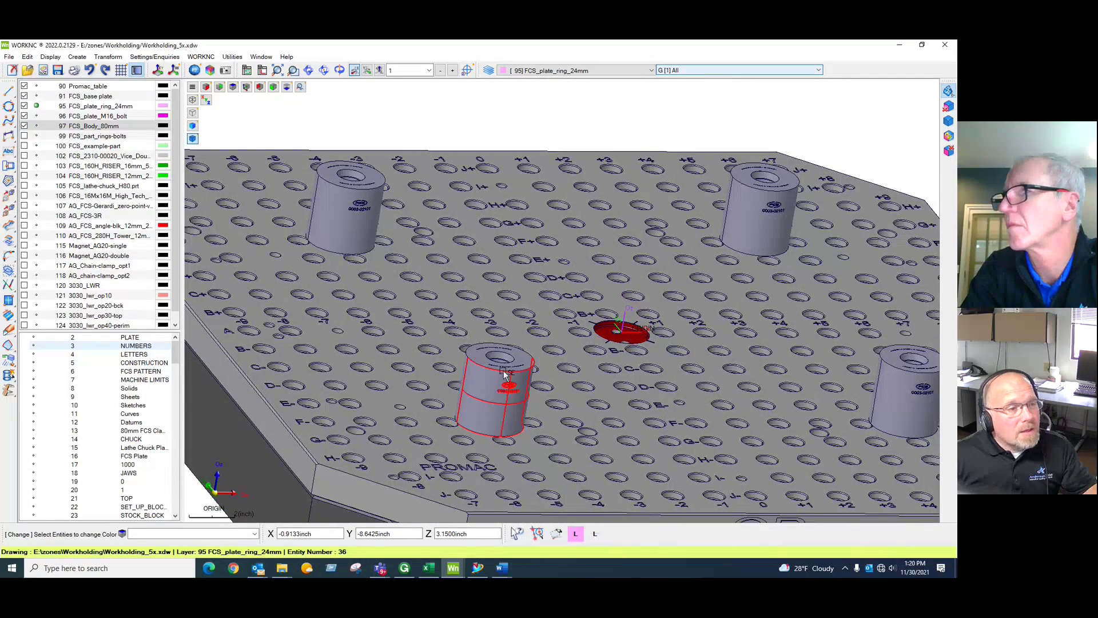
drag(493, 428, 507, 339)
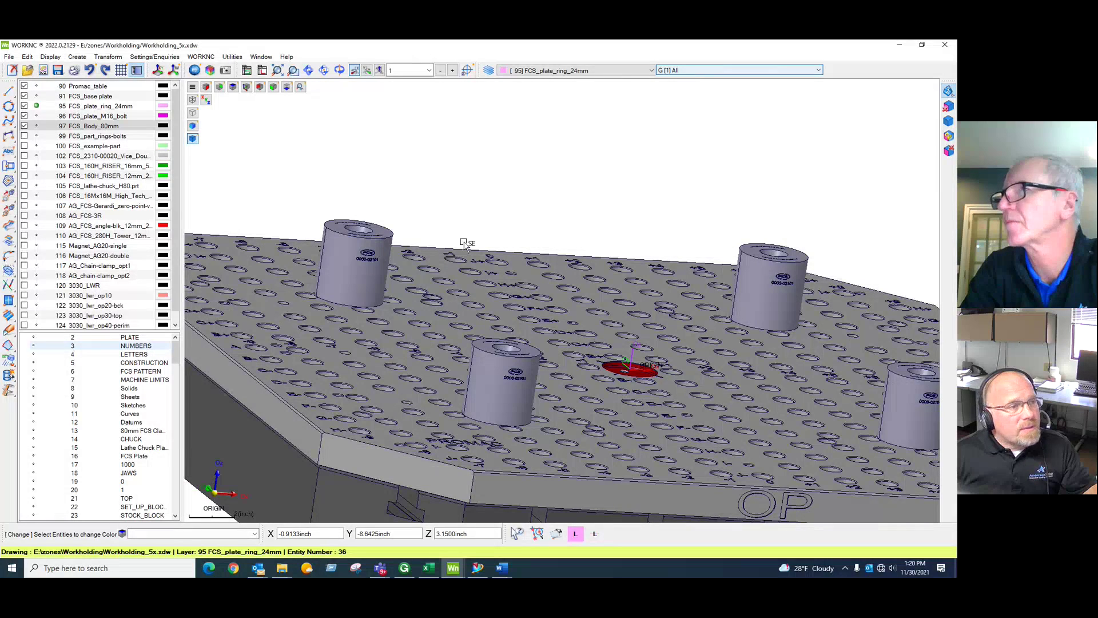
scroll(563, 268, down, 1)
drag(564, 269, 529, 230)
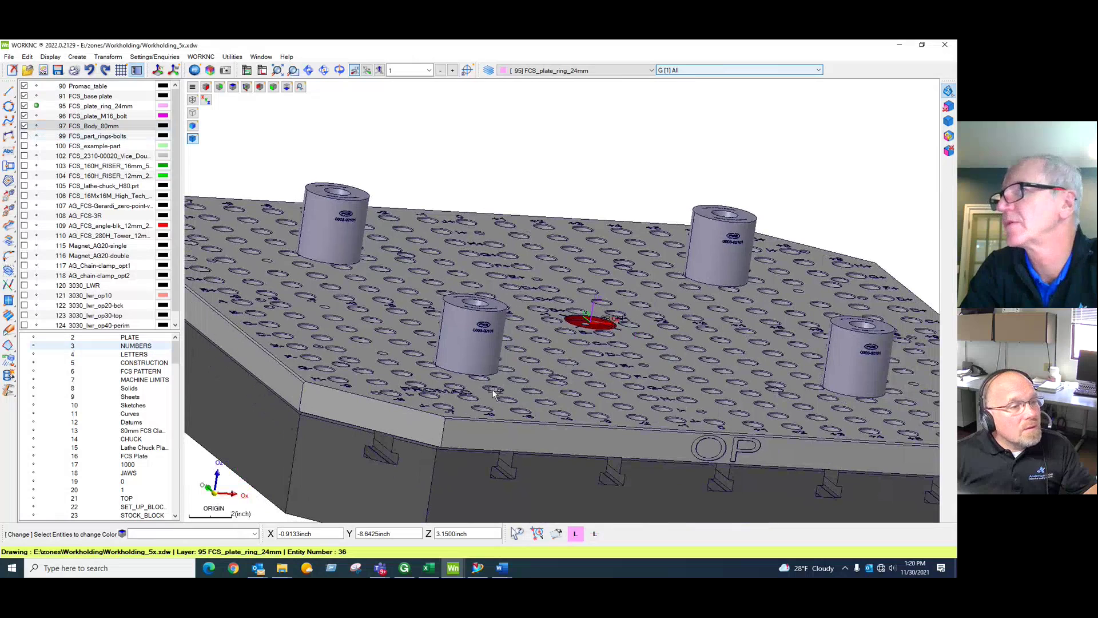
Step: Switch to the FCS order form in Excel, select the cylindrical body photo in cell A3 for viewing, and return to WORKNC
click(429, 568)
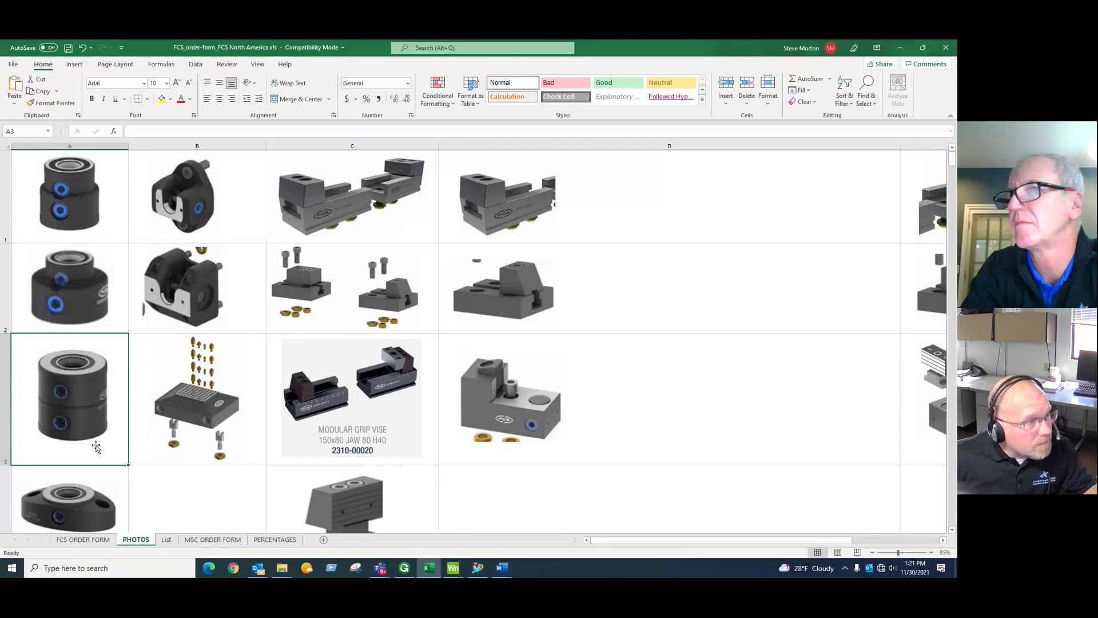
click(80, 406)
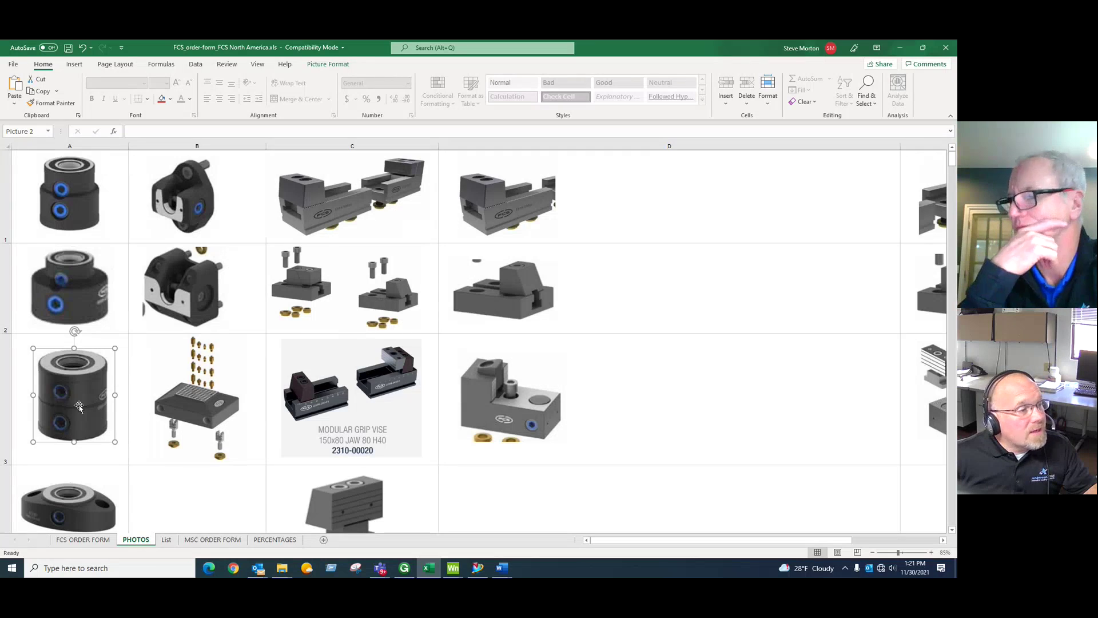
key(alt+Tab)
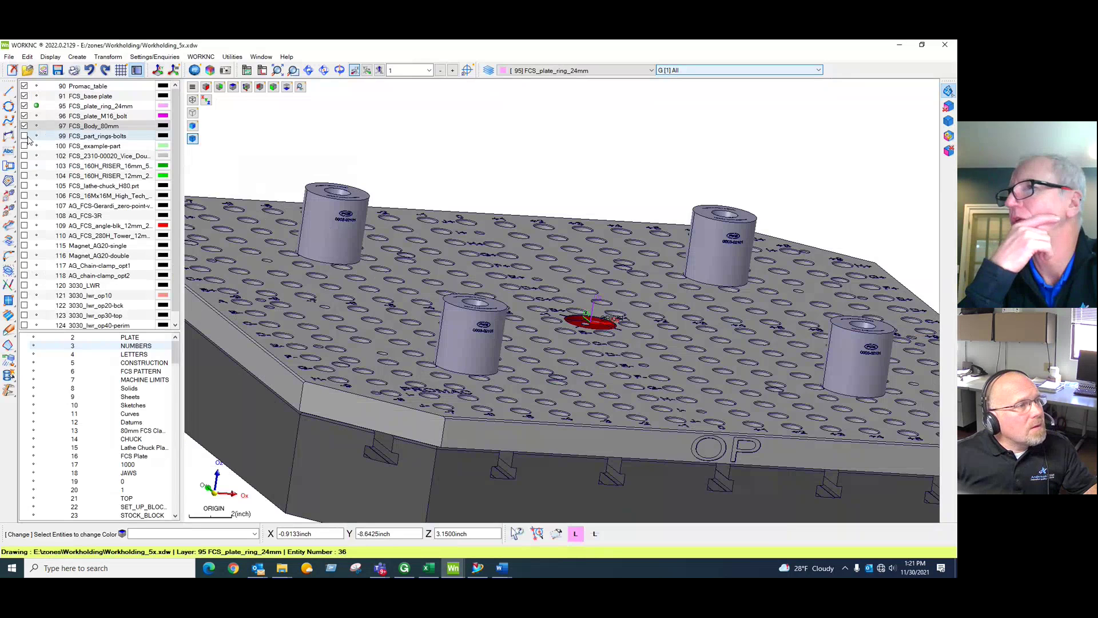
Step: Show the FCS_example-part layer alone, hiding the Promac table, base plate, plate ring, M16 bolt and 80 mm body layers, and view the part's underside
click(24, 146)
click(24, 127)
click(24, 116)
click(24, 106)
click(24, 96)
click(24, 86)
drag(582, 311, 524, 326)
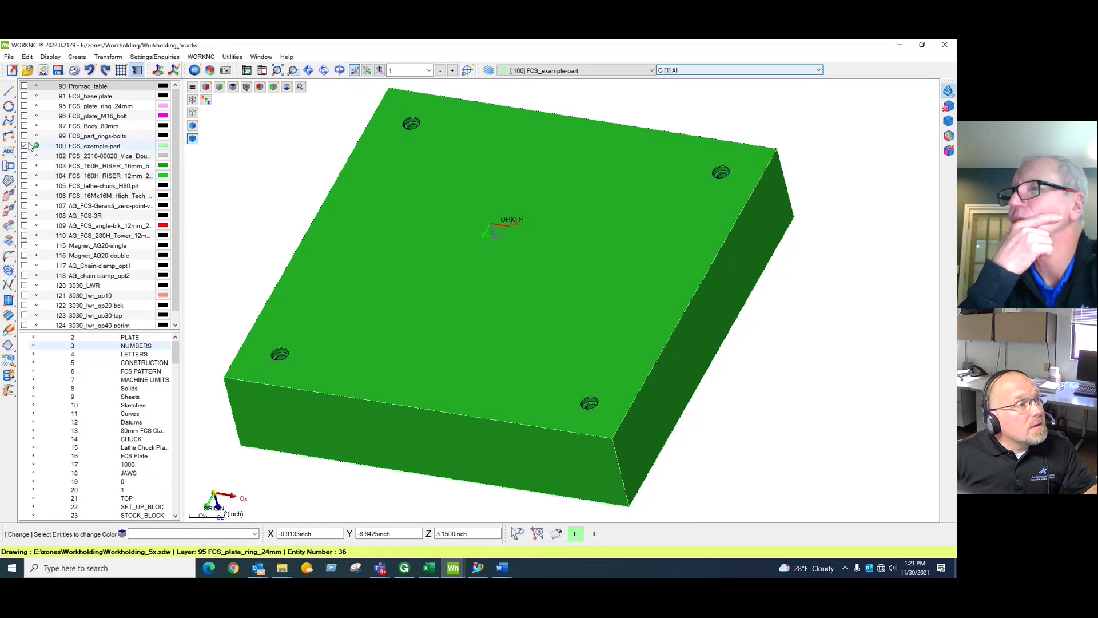
Step: Show the FCS_part_rings-bolts layer and inspect the rings and bolts in the underside of the example part
click(24, 135)
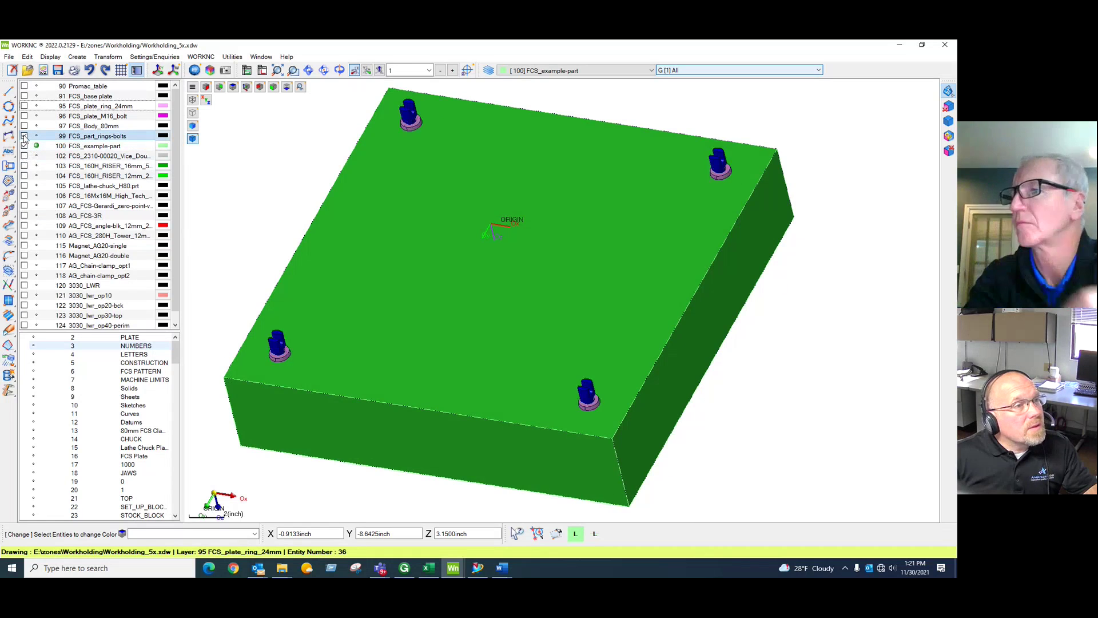
drag(421, 319, 575, 286)
scroll(576, 287, up, 3)
drag(601, 173, 652, 120)
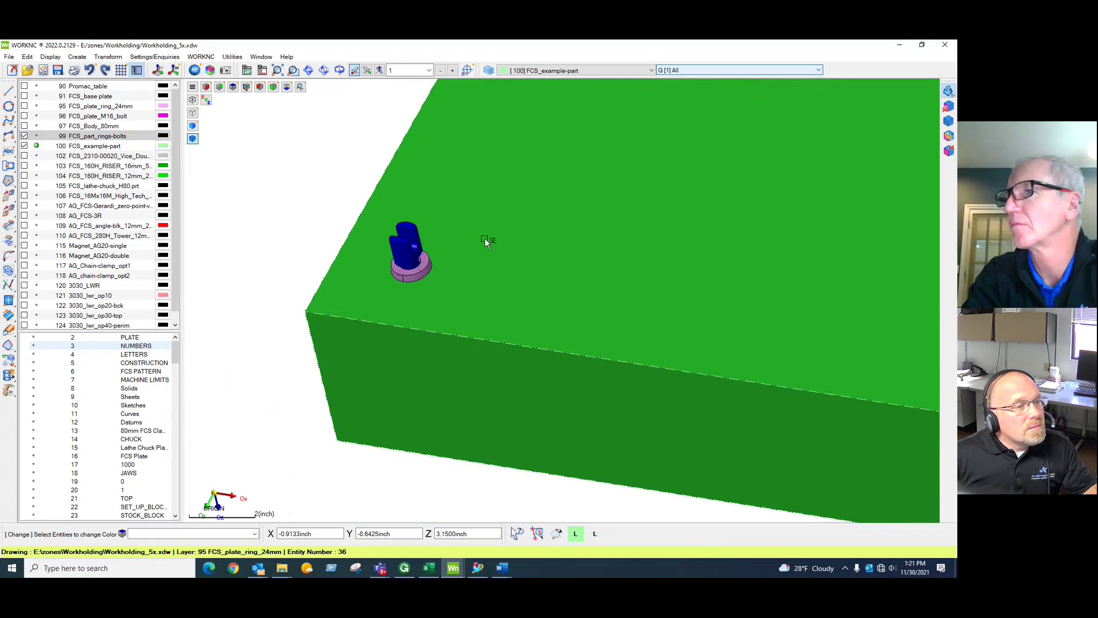
scroll(485, 240, up, 3)
Step: Make FCS_part_rings-bolts the active layer, hide FCS_example-part, and inspect one ring and bolt from above and at an angle
click(36, 136)
click(24, 146)
drag(402, 323, 498, 395)
scroll(478, 403, down, 4)
drag(647, 358, 564, 336)
scroll(551, 256, up, 1)
scroll(573, 253, up, 3)
click(232, 86)
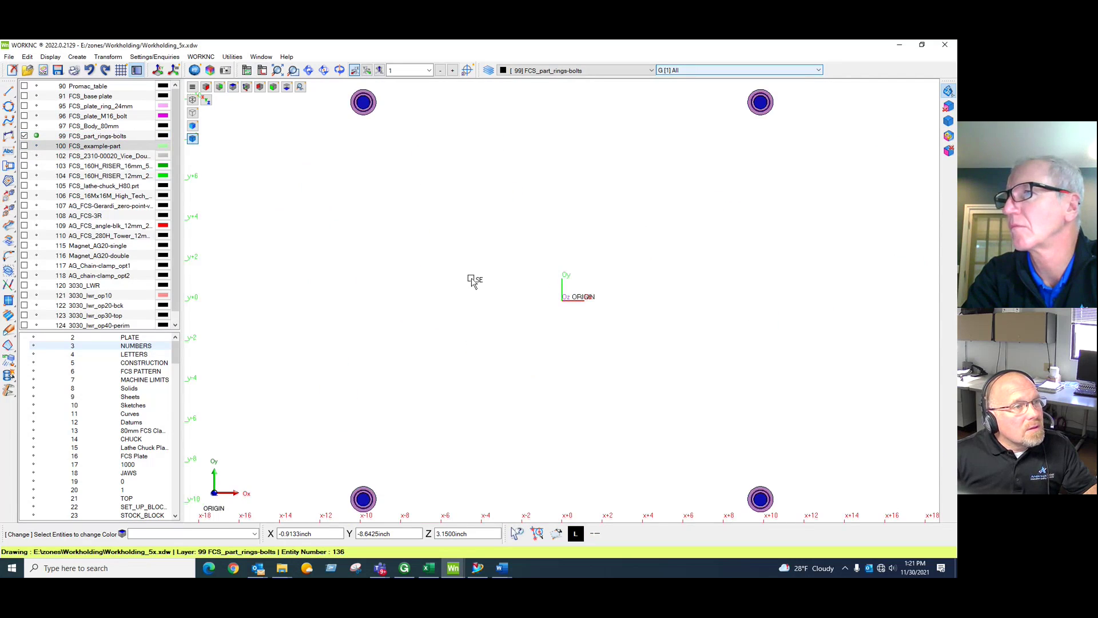
scroll(496, 304, up, 3)
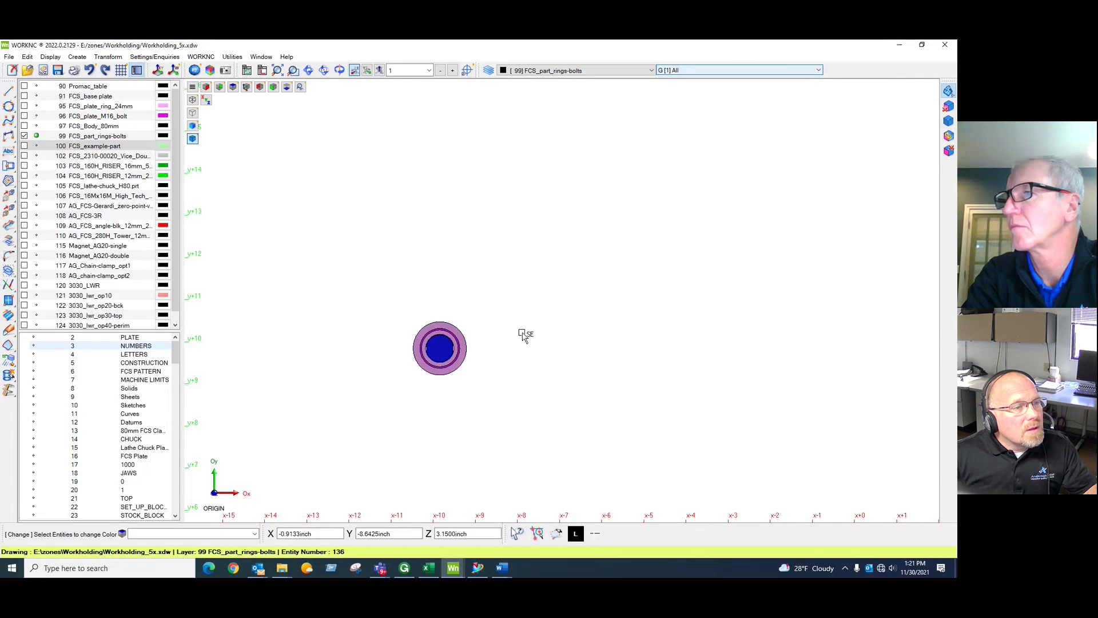
scroll(525, 336, up, 3)
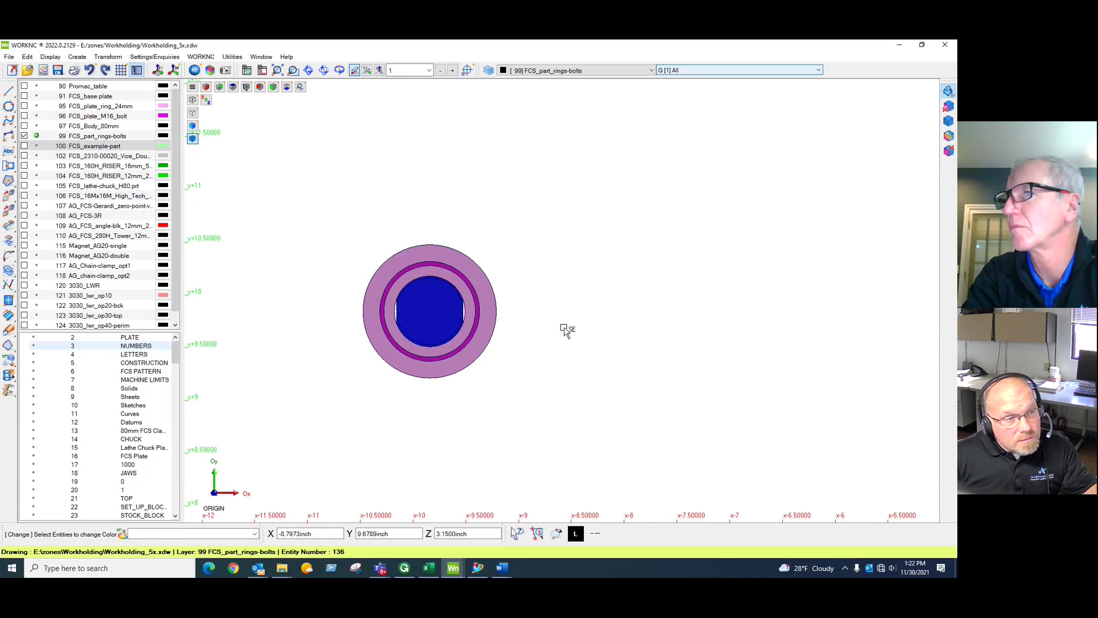
scroll(552, 341, down, 1)
drag(552, 344, 613, 211)
scroll(566, 303, up, 1)
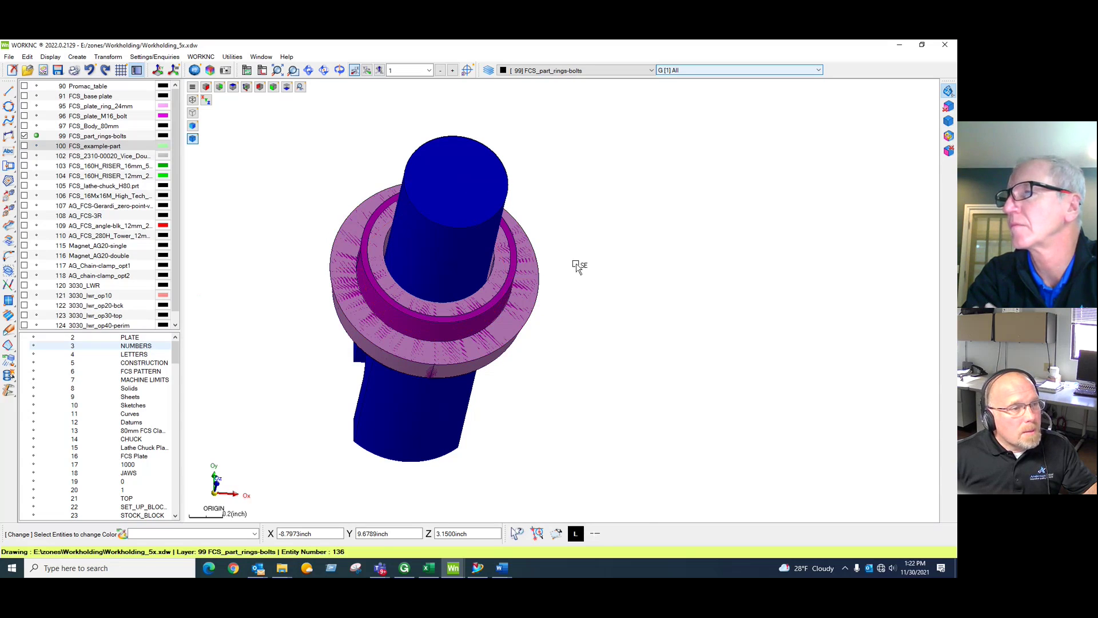
Step: Show the table, base plate, plate ring, M16 bolt, 80 mm body and example-part layers again to view the complete setup
scroll(572, 320, down, 5)
click(24, 146)
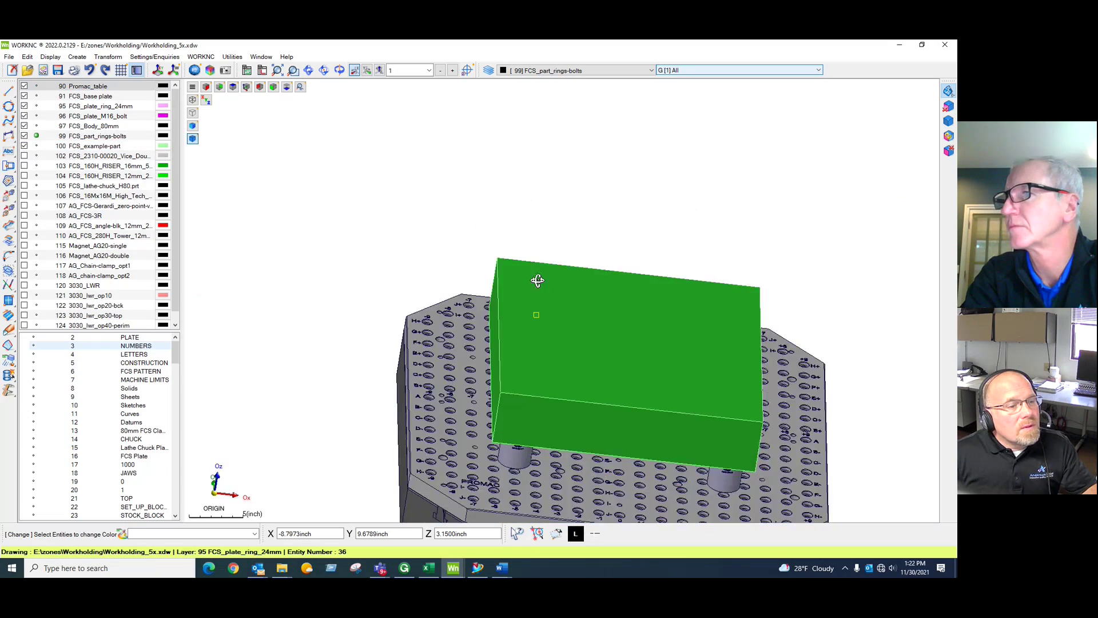
drag(537, 279, 612, 286)
scroll(567, 282, up, 4)
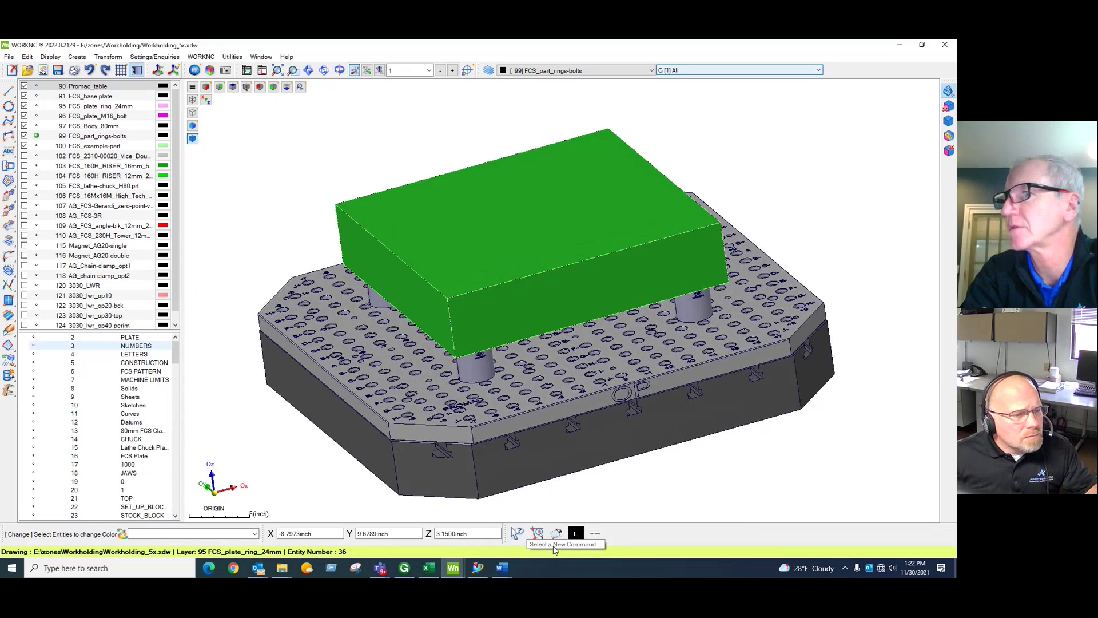
Step: Minimize WORKNC and switch to the 3795_Cope_MCHI_v01 mold part in NX Viewer
click(900, 45)
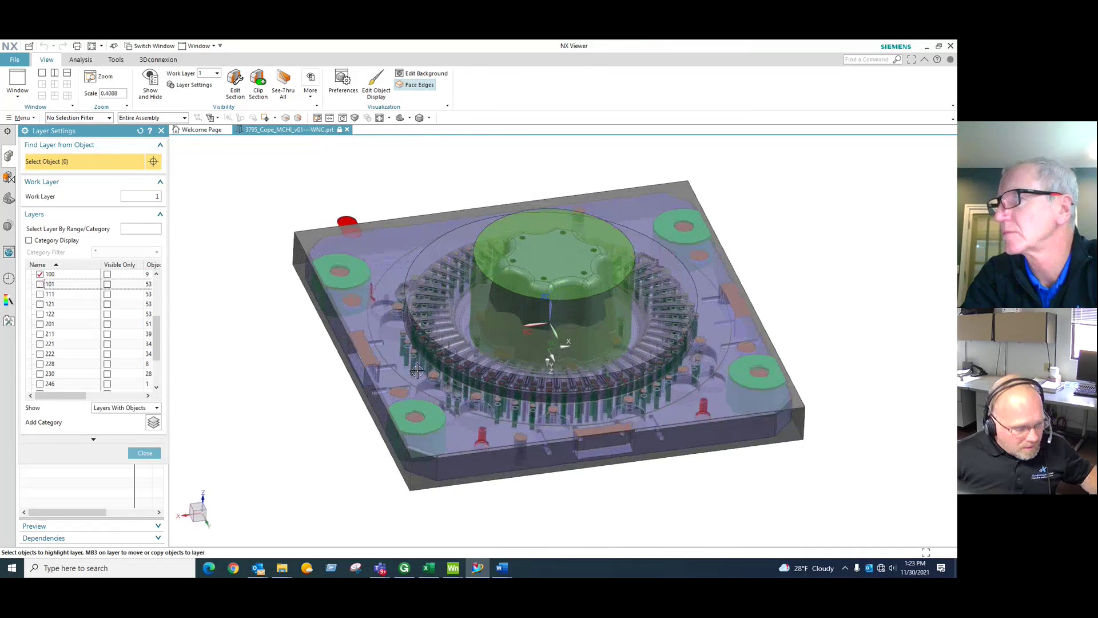
key(ctrl+j)
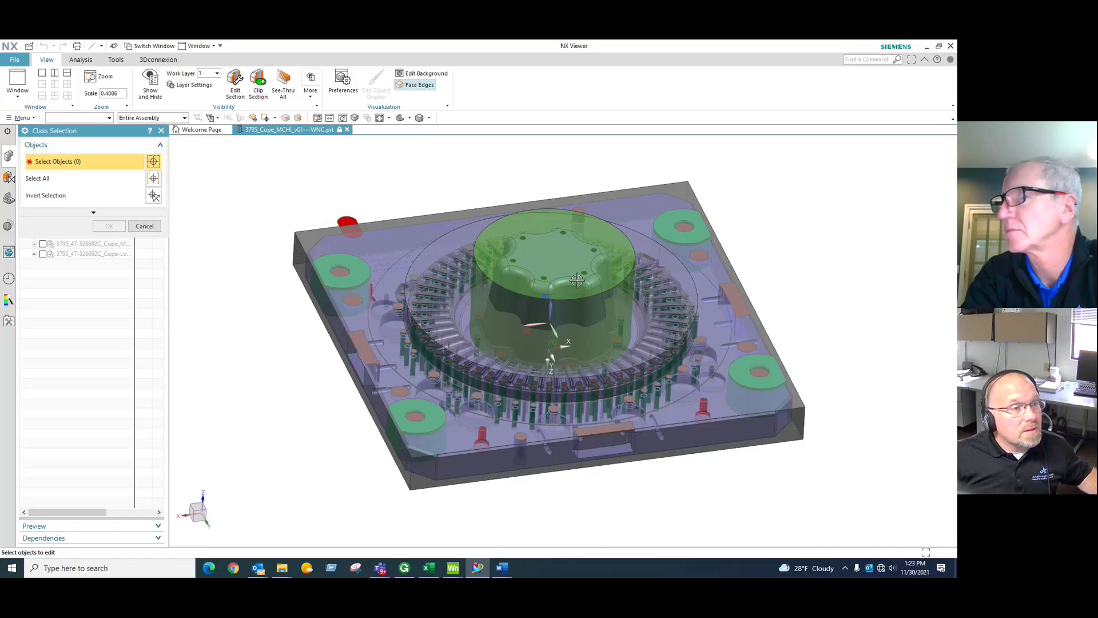
click(444, 301)
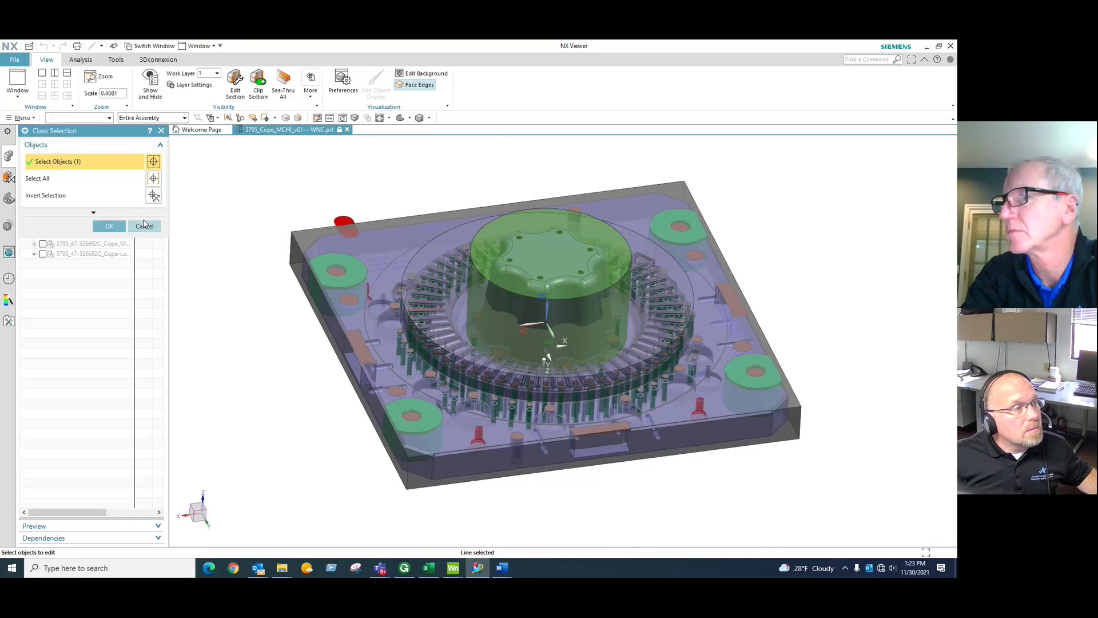
click(144, 226)
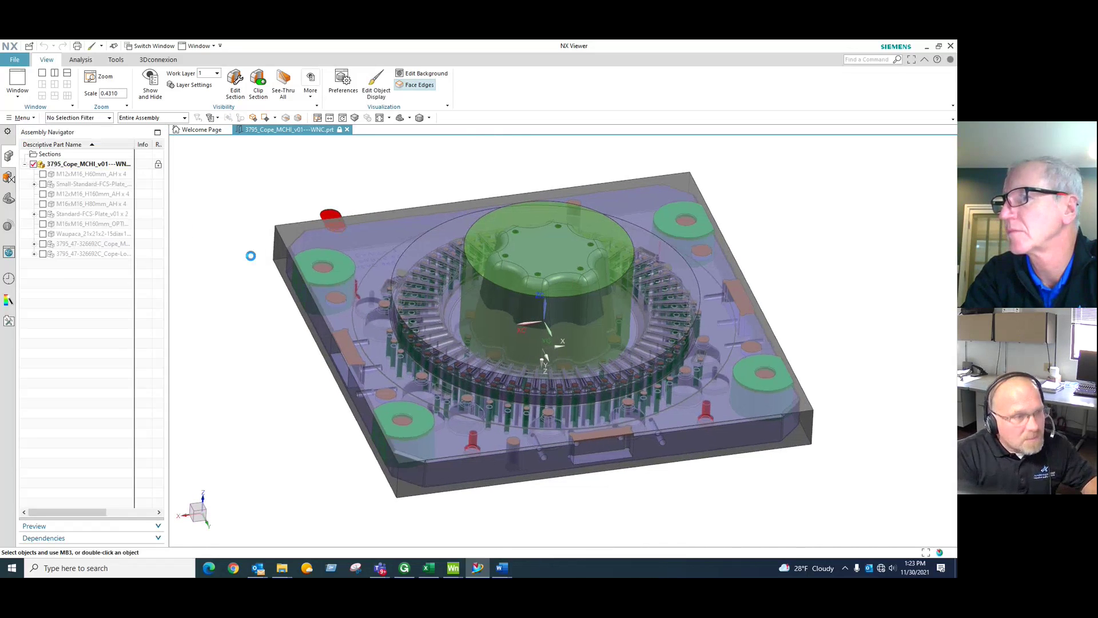
Step: Set the translucency of the outer stock block to 0 so that it displays as an opaque body
key(ctrl+j)
click(336, 326)
click(108, 226)
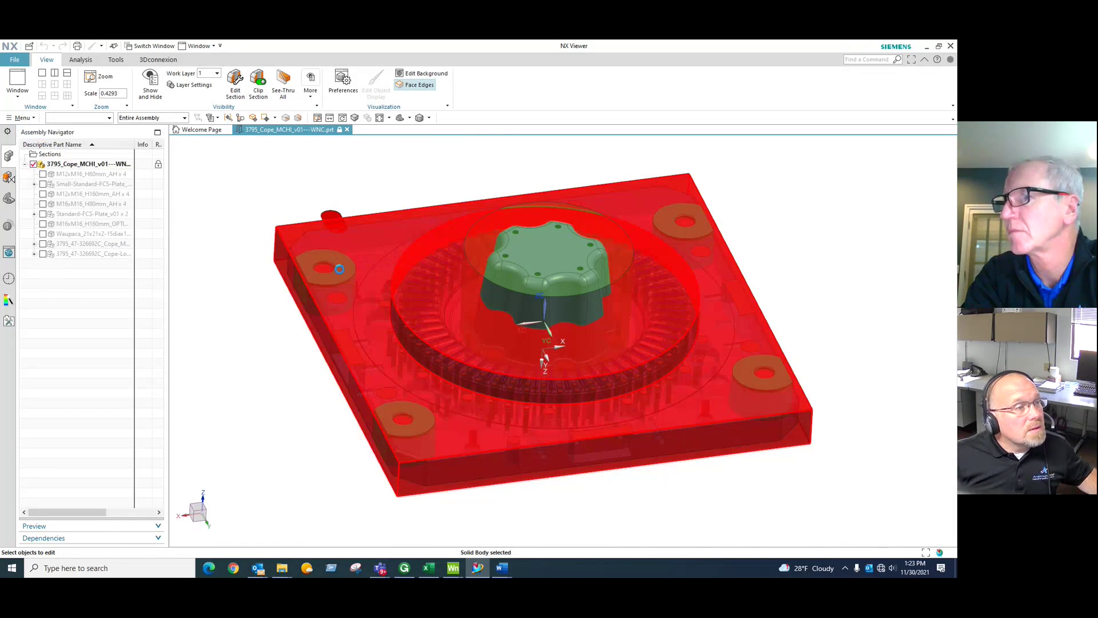
drag(70, 273, 34, 274)
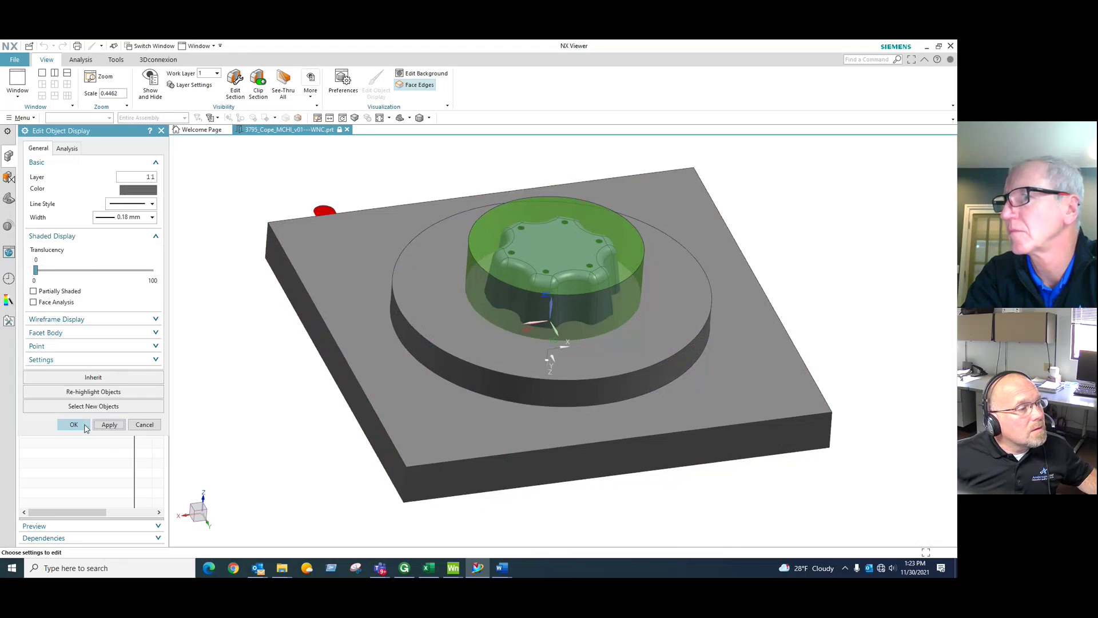
click(74, 425)
drag(495, 363, 583, 407)
scroll(583, 407, down, 1)
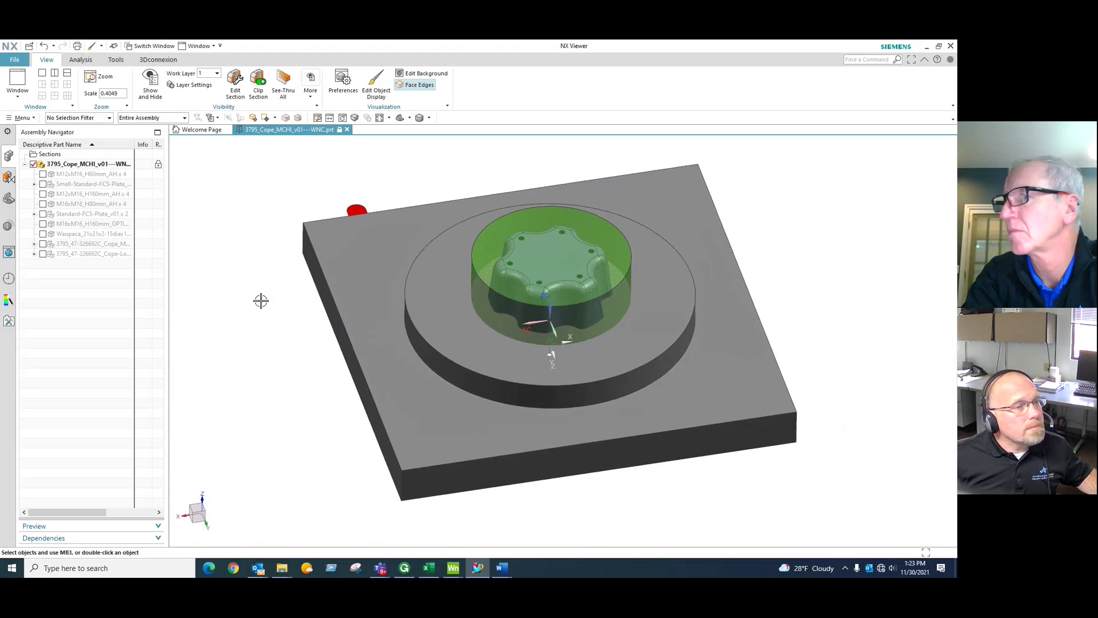
scroll(367, 323, up, 1)
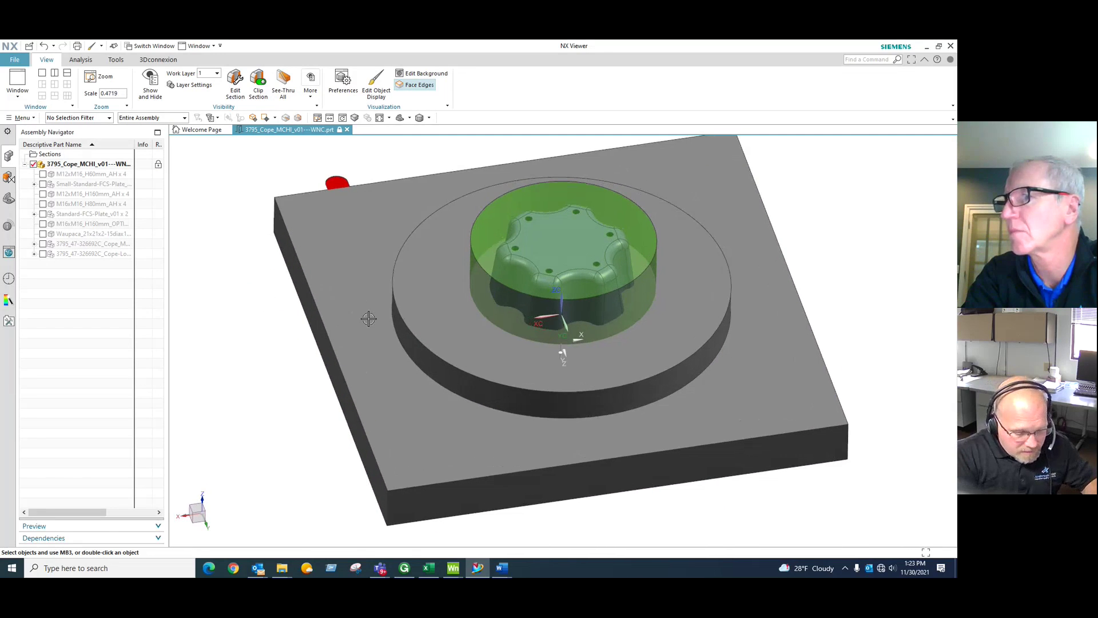
Step: Set the outer stock block's translucency to 63 so that the mold inside can be seen
key(ctrl+j)
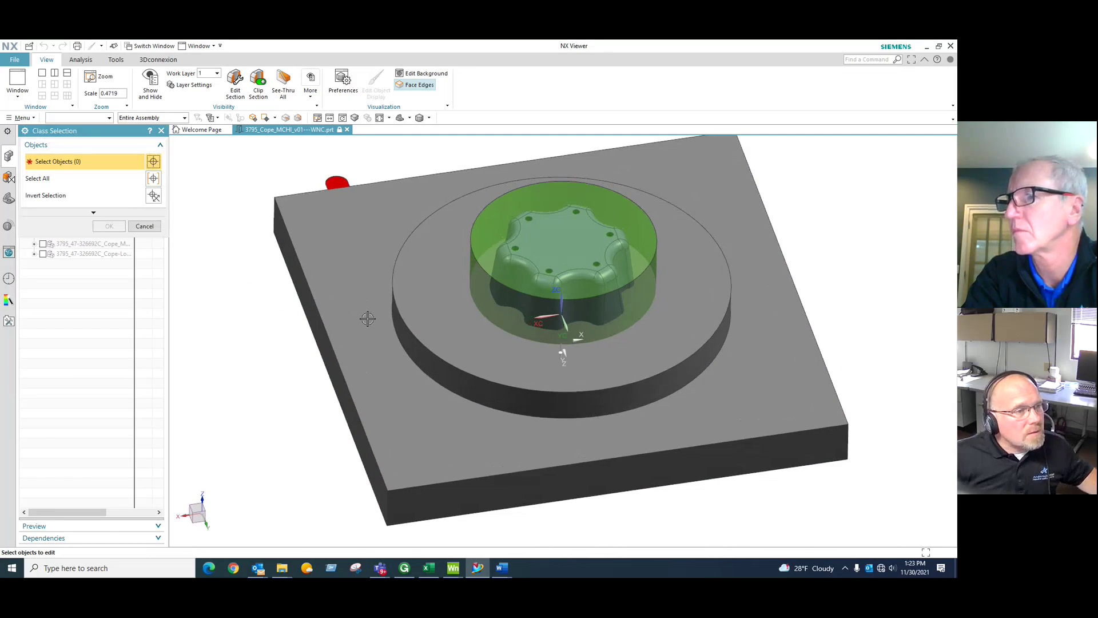
click(369, 320)
middle_click(352, 323)
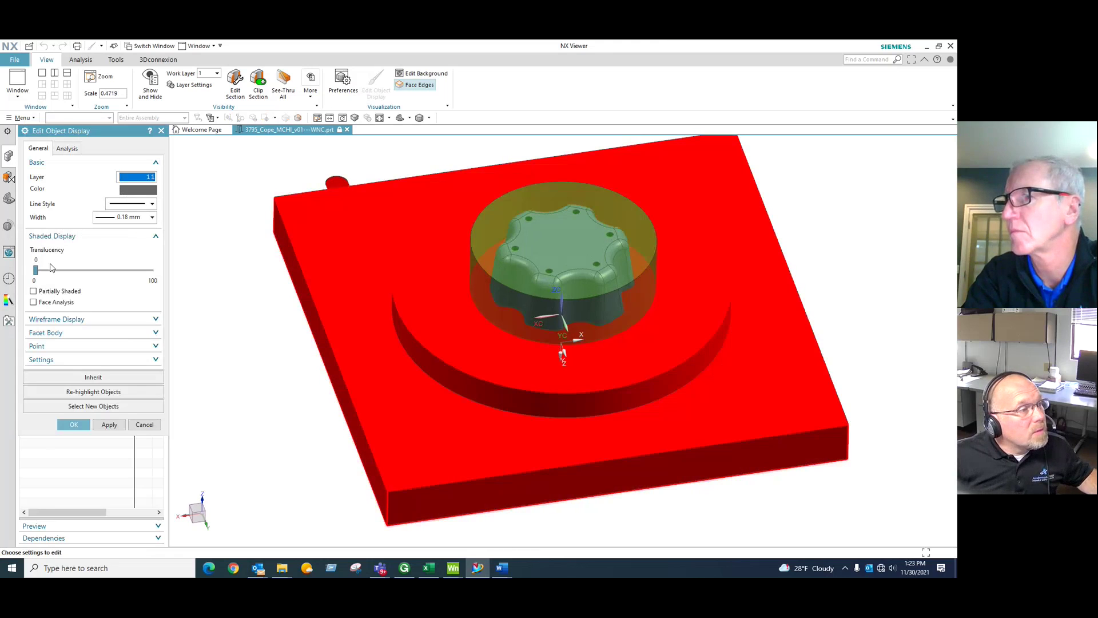
drag(35, 270, 108, 270)
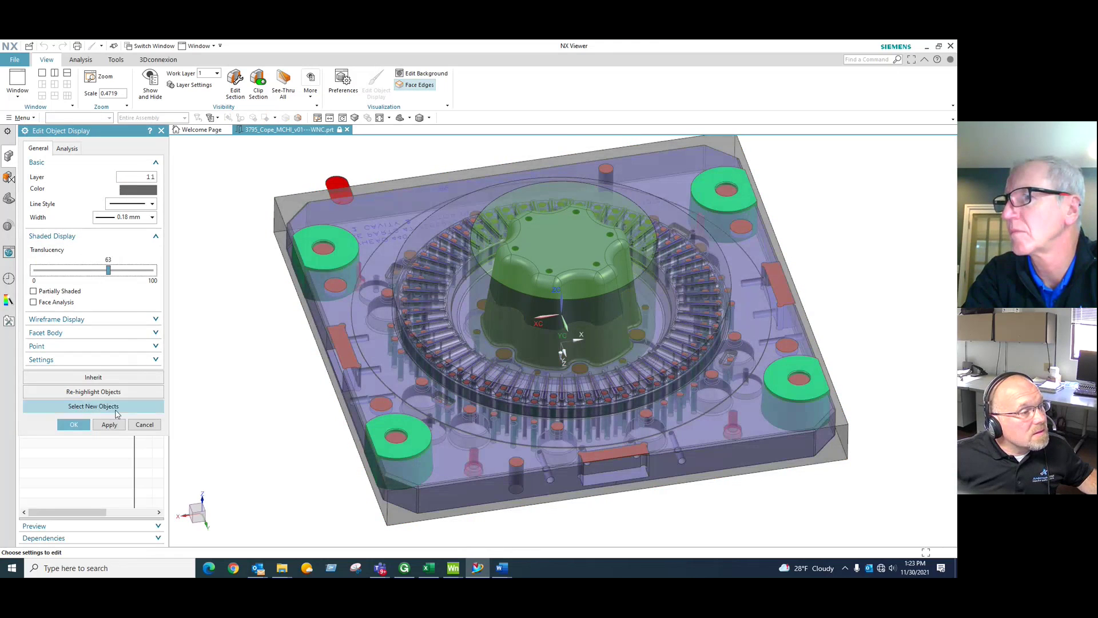
click(95, 426)
click(89, 426)
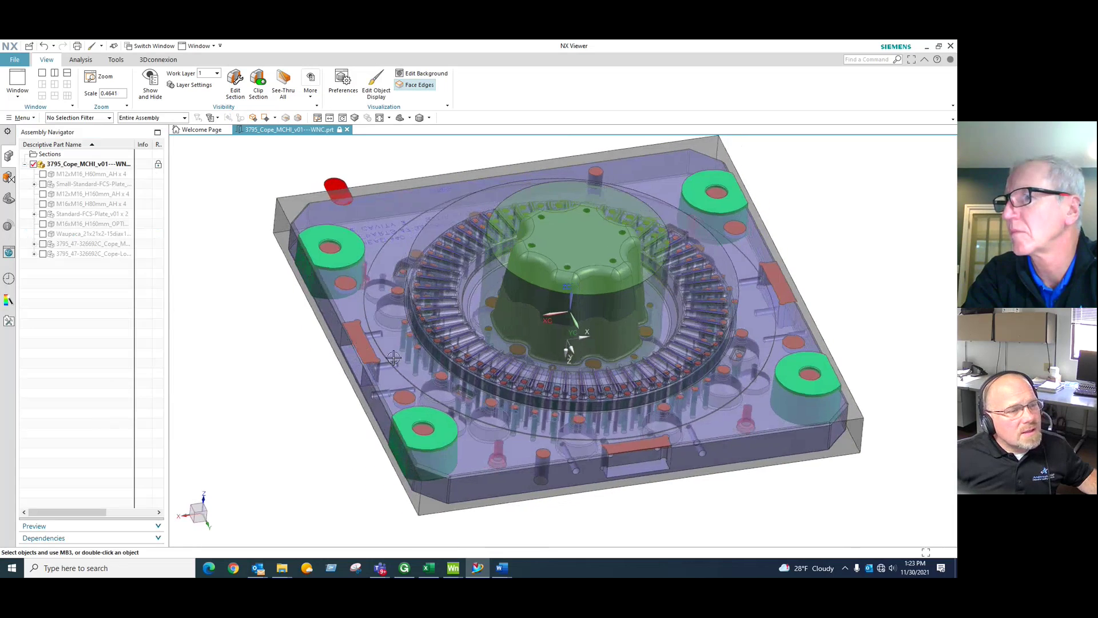
click(448, 442)
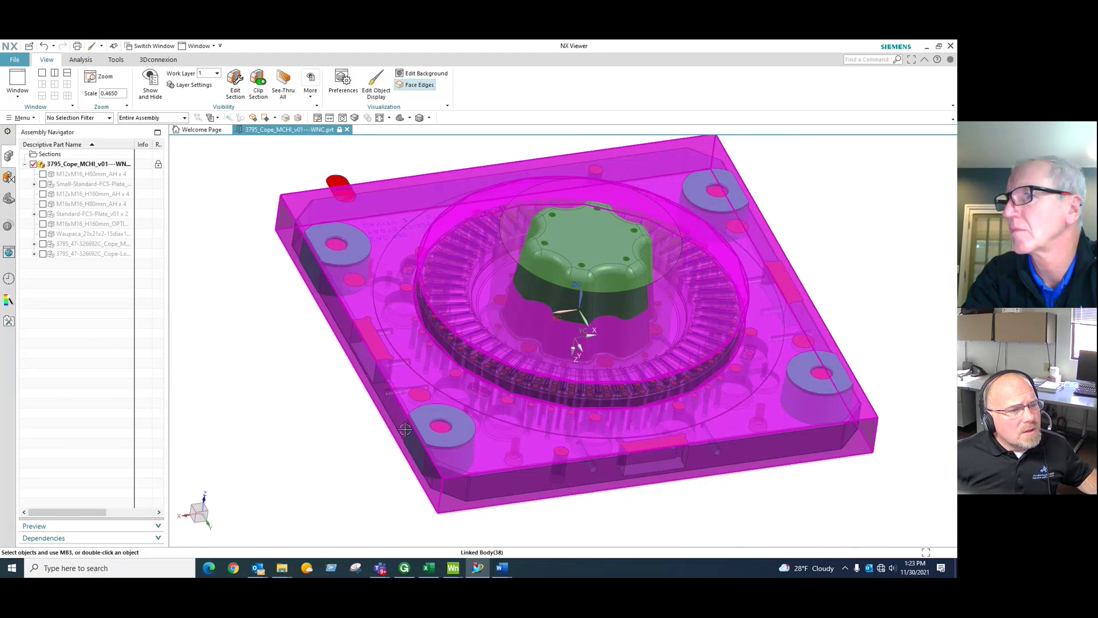
key(Escape)
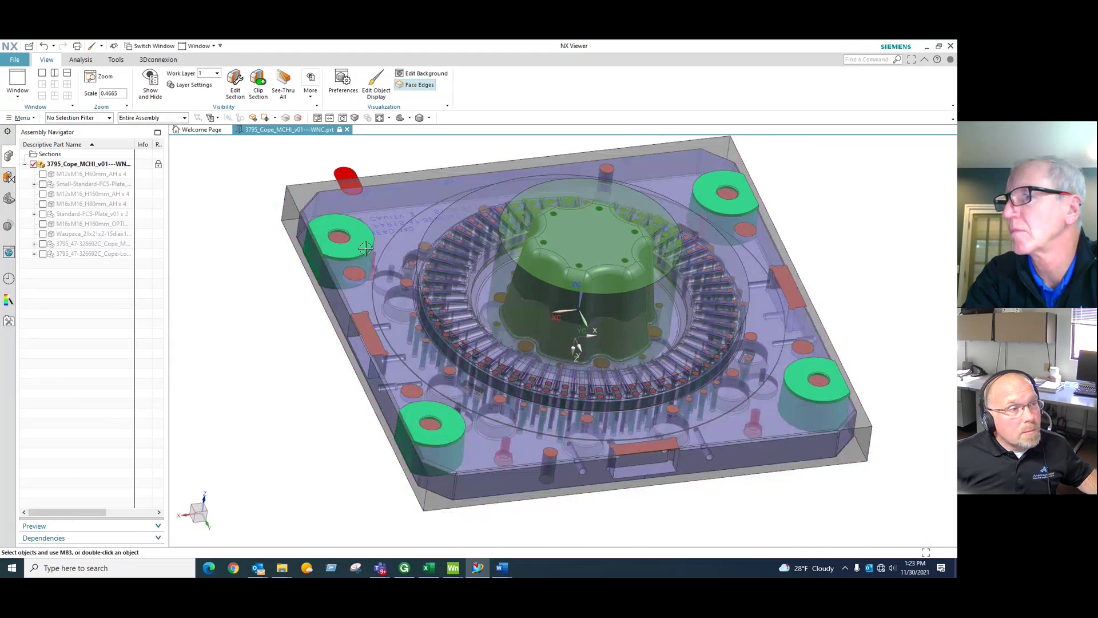
click(779, 375)
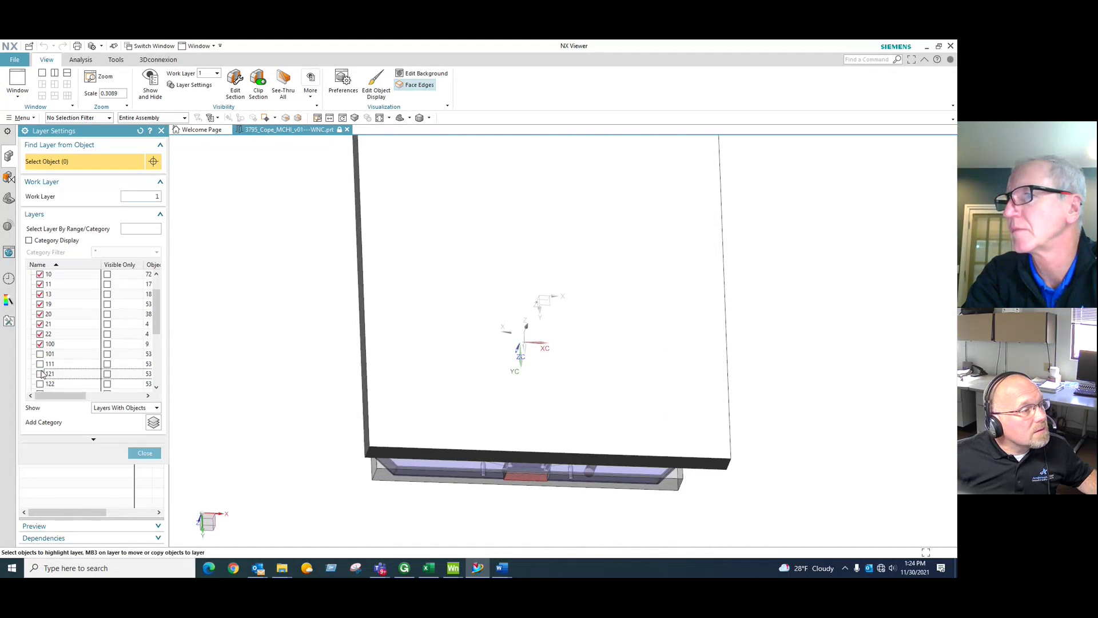
Step: Show layer 111 to display the large hole-grid plate and supports under the mold, and close the layer settings
click(39, 364)
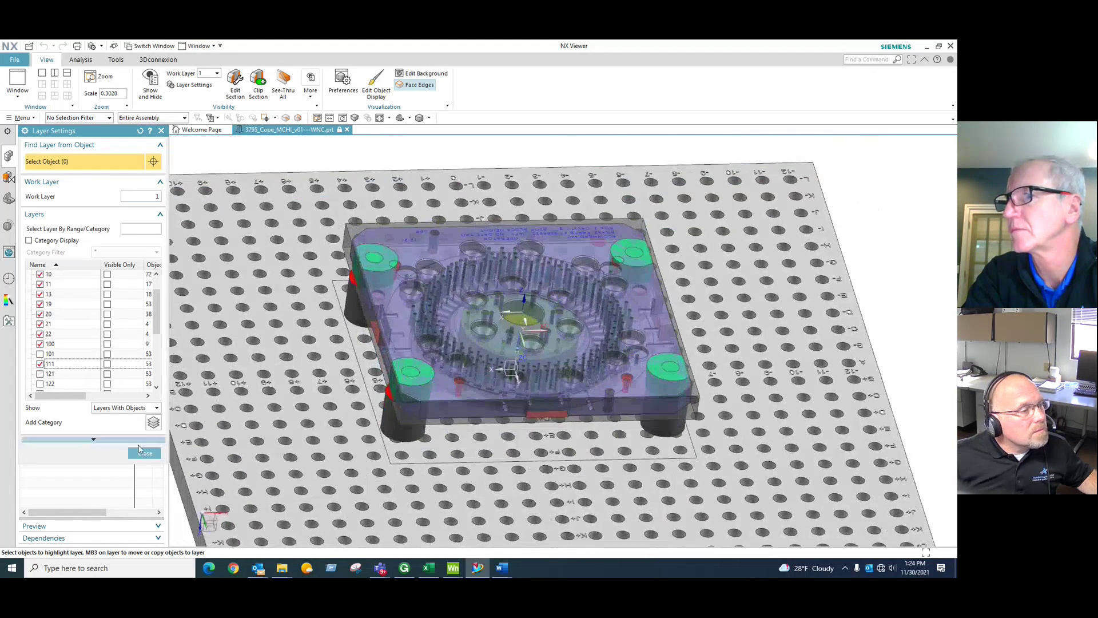
click(139, 452)
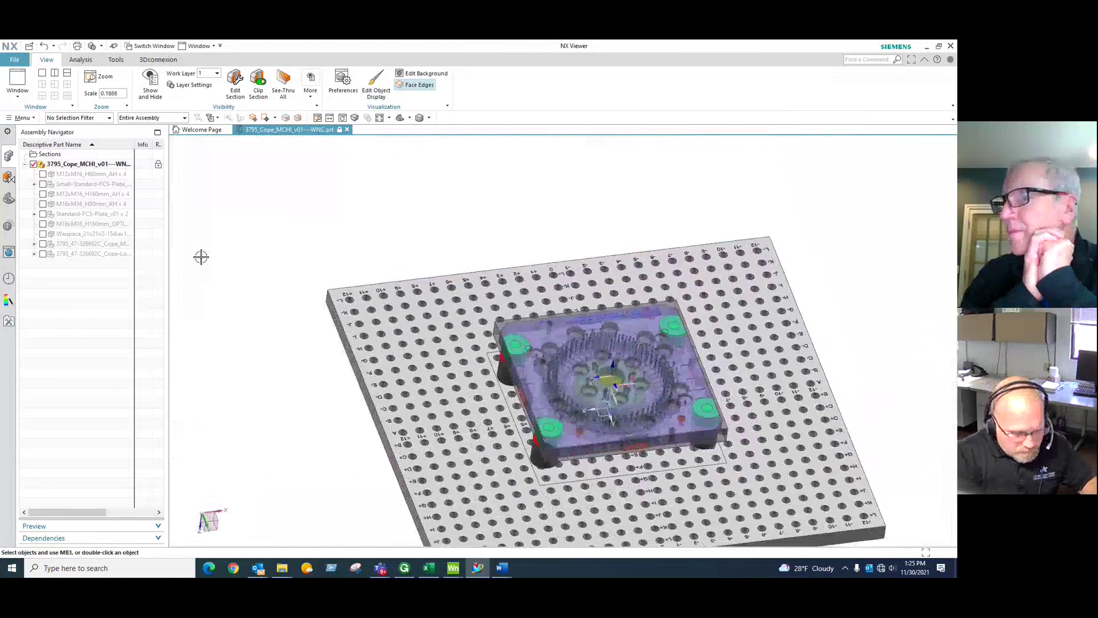
Step: Show layer 121 in place of layer 111 to display the smaller hole-grid plate with its stacked supports
key(ctrl+l)
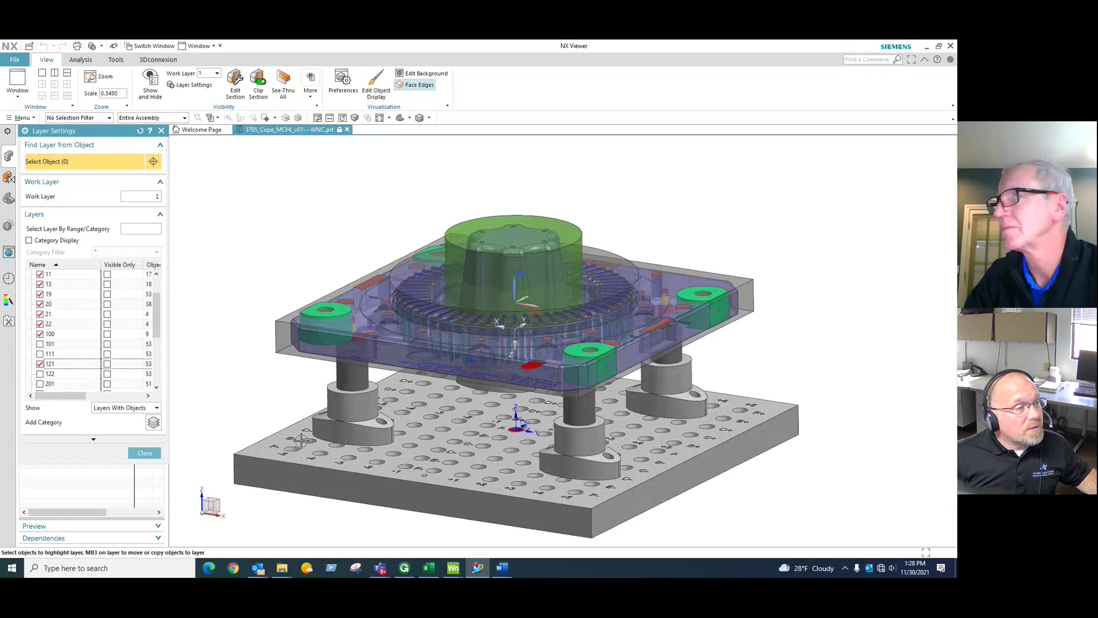
click(144, 453)
Step: Hide the translucent outer stock block around the mold
key(ctrl+b)
click(309, 350)
middle_click(308, 350)
scroll(309, 350, up, 4)
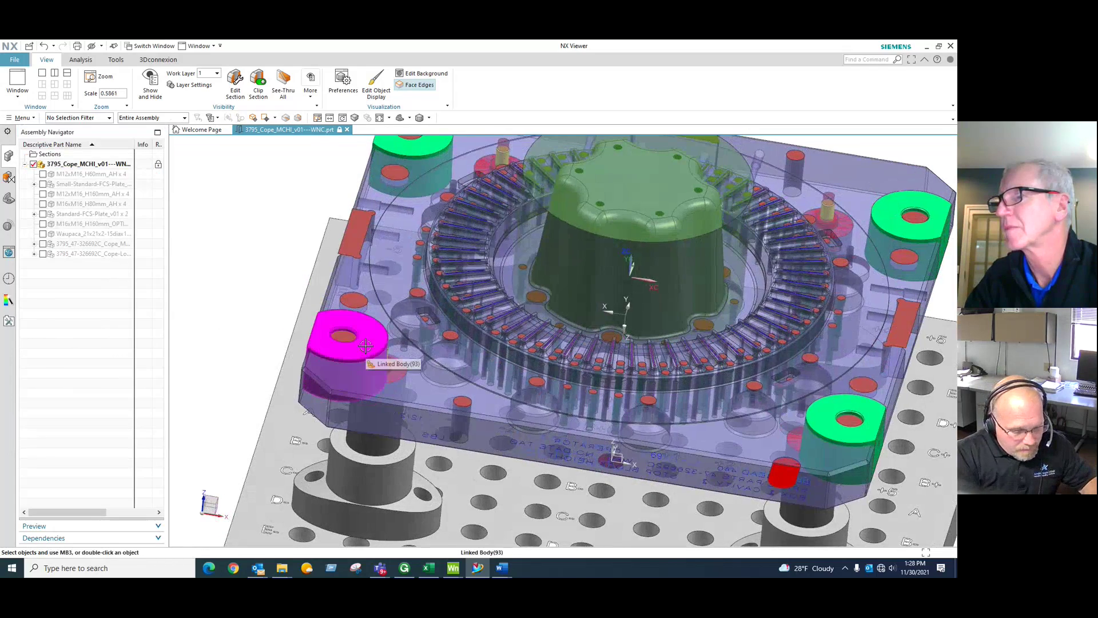
Step: Find the layer of a green corner boss from the model and hide layers 8 and 10
key(ctrl+l)
click(350, 350)
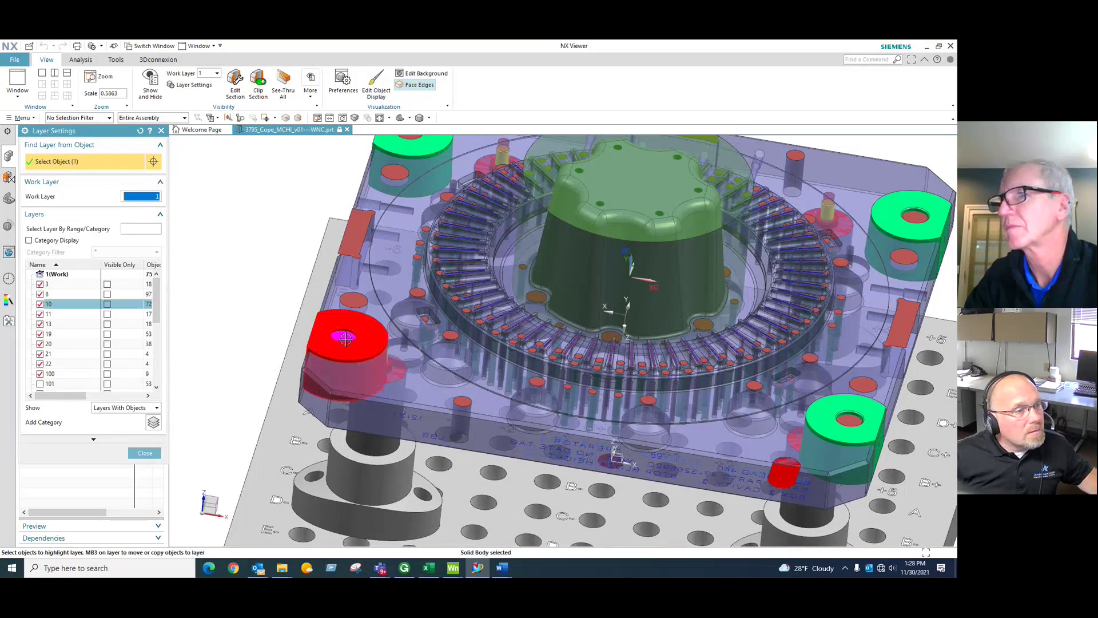
click(39, 294)
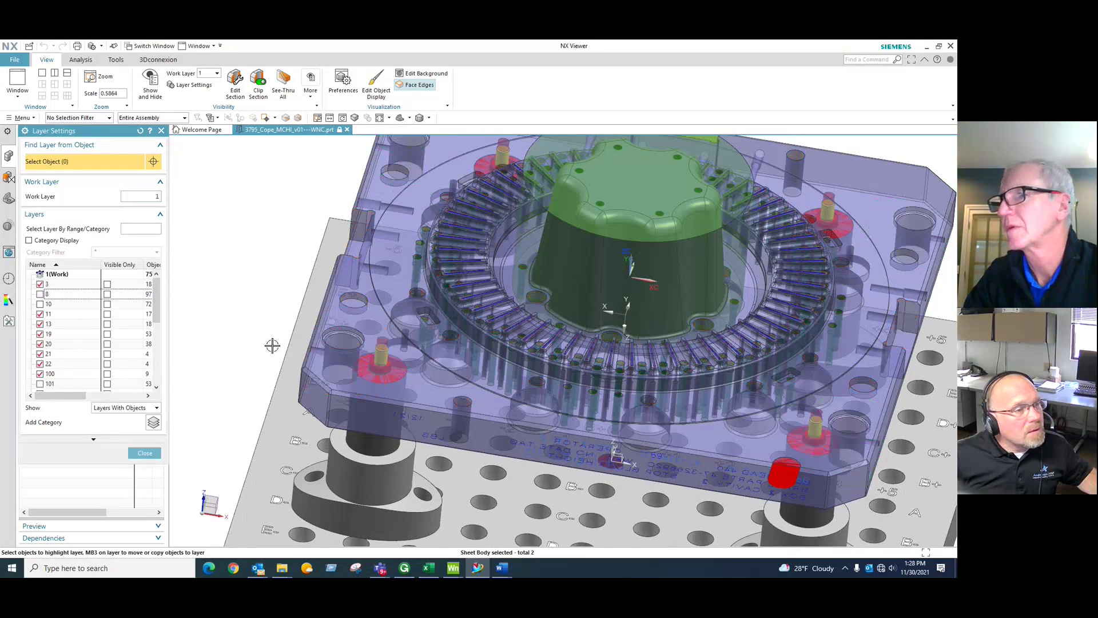
Step: Examine the red rings and bolts joining the mold to its four supports, and close the layer settings
scroll(272, 345, down, 2)
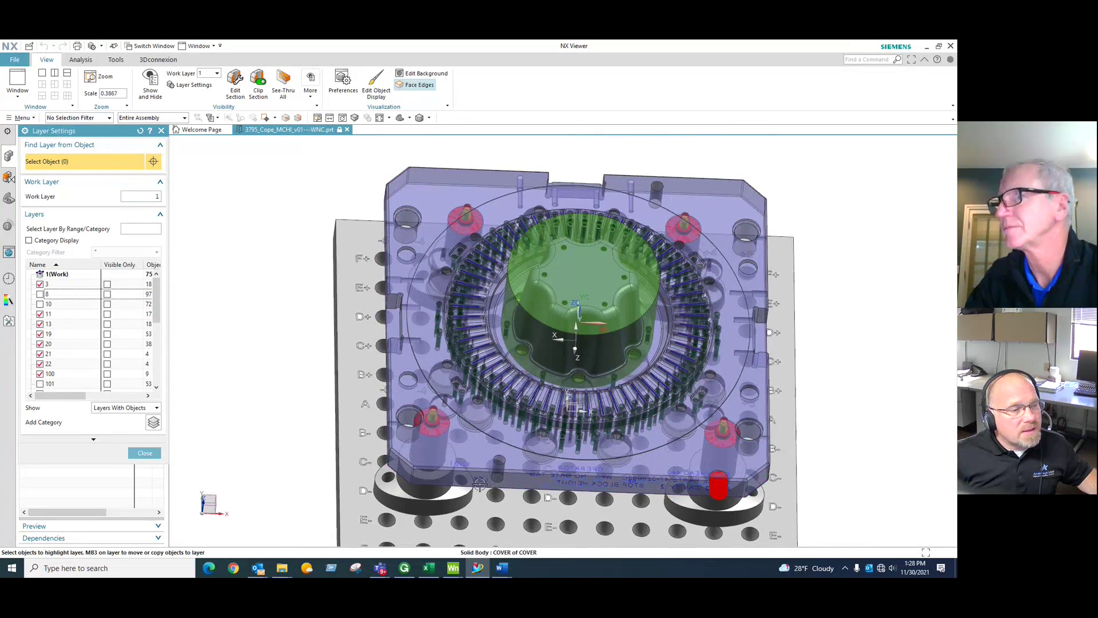
drag(414, 418, 521, 444)
click(455, 413)
click(473, 400)
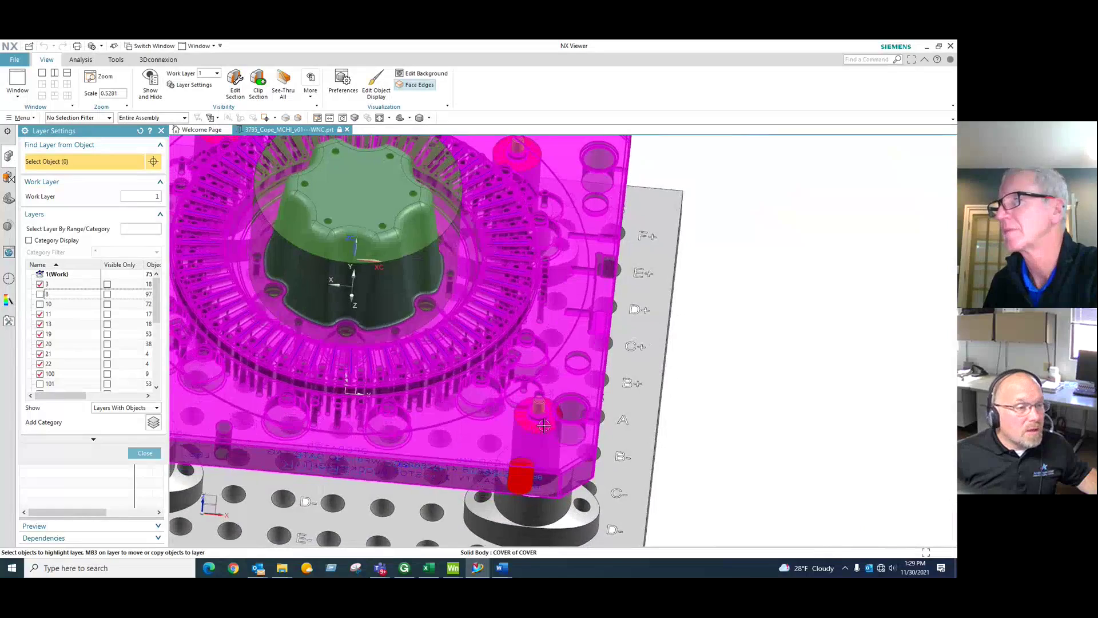
drag(554, 427, 645, 408)
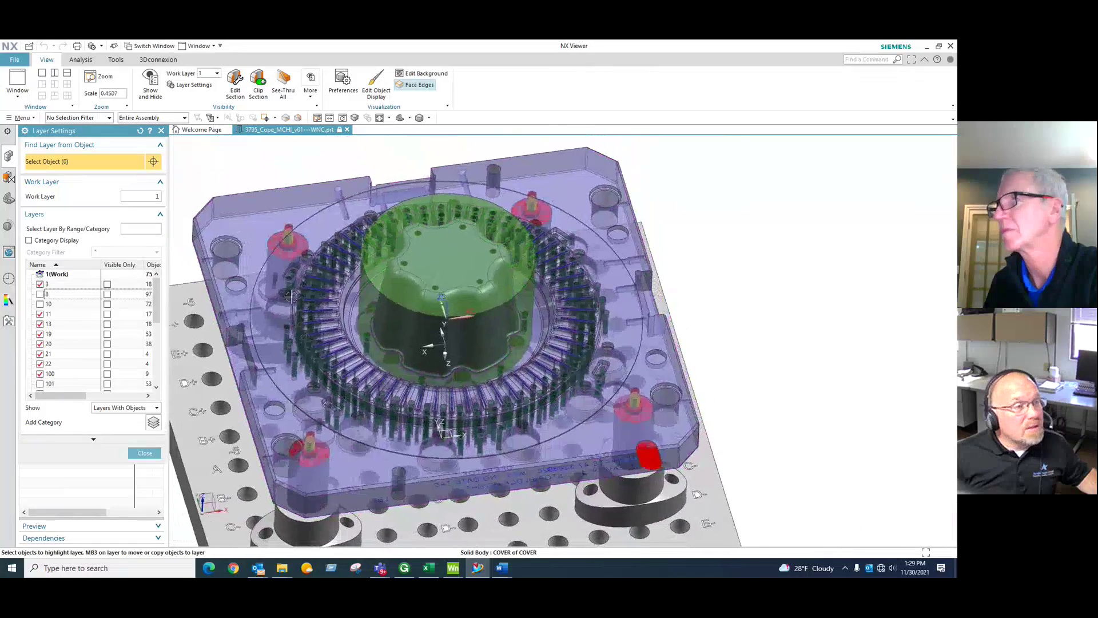
drag(560, 247, 324, 198)
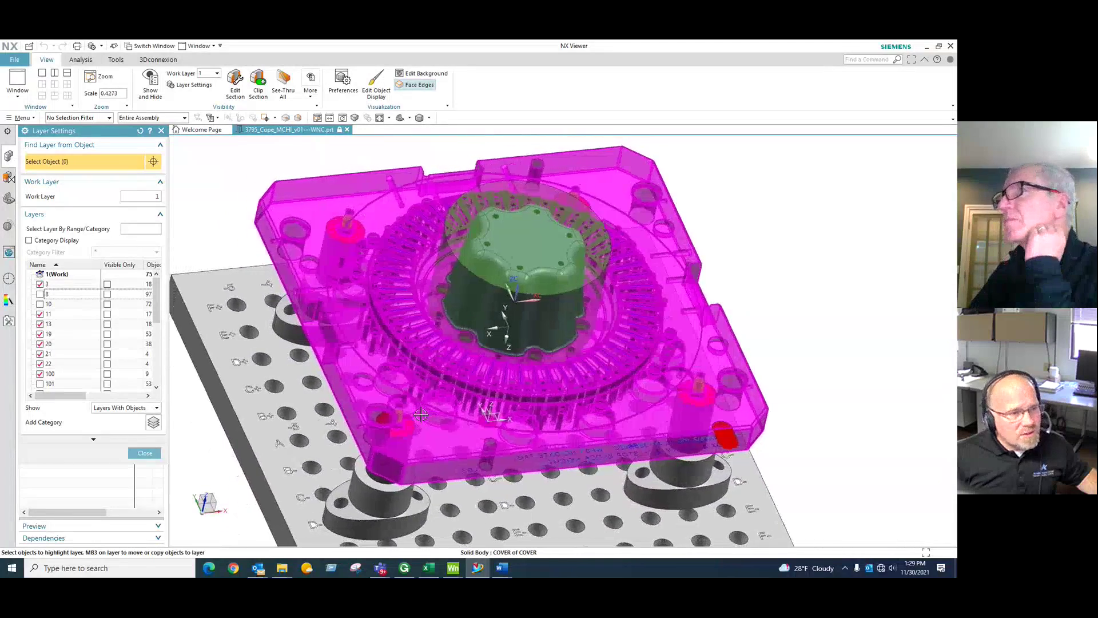
click(144, 453)
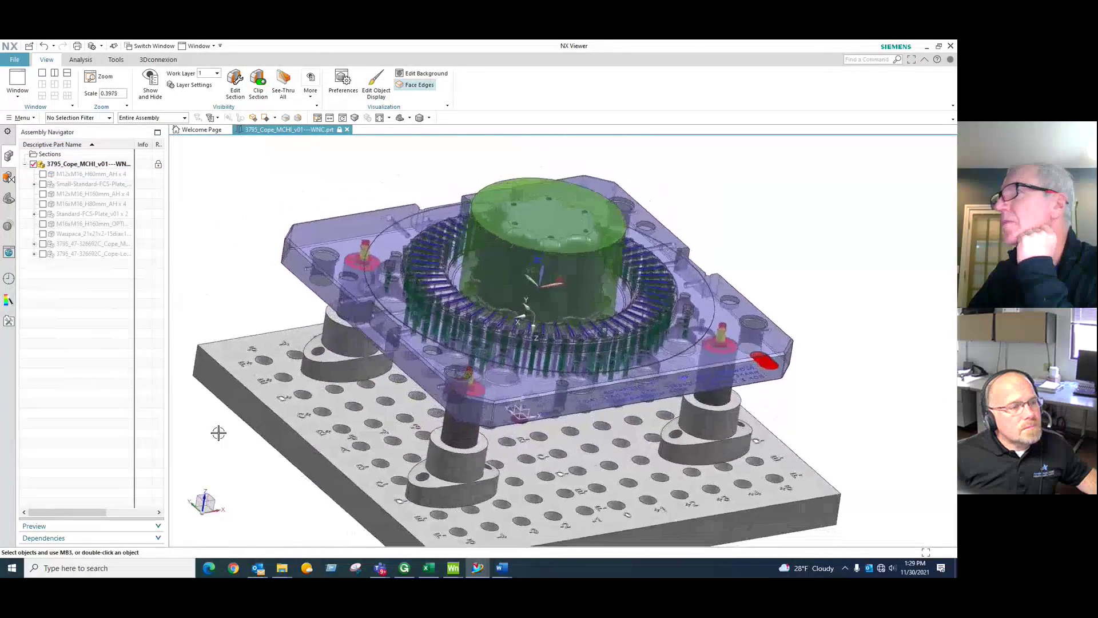
Step: View the mold from above, check its post locations on the setup sheet in Word, and return to the NX model
key(ctrl+alt+t)
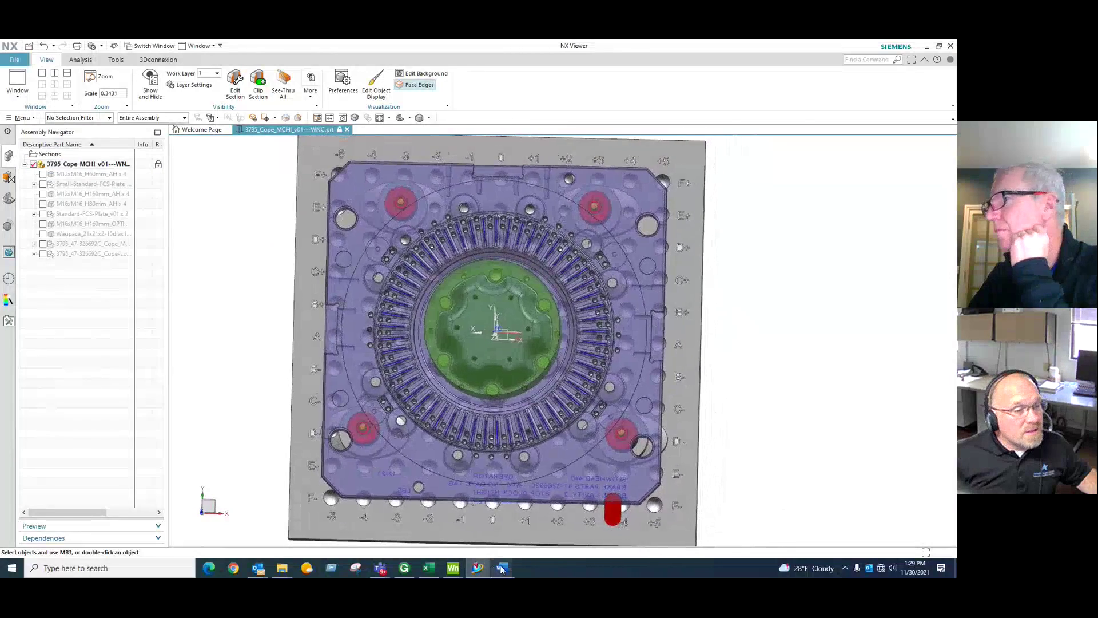
mouse_move(501, 569)
click(608, 524)
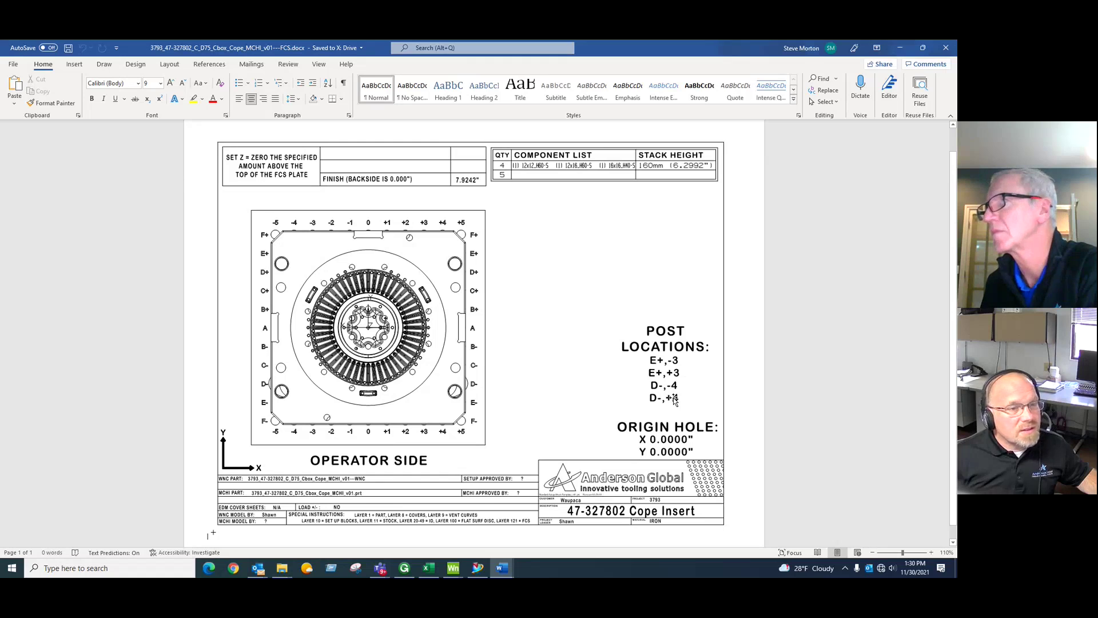
click(902, 49)
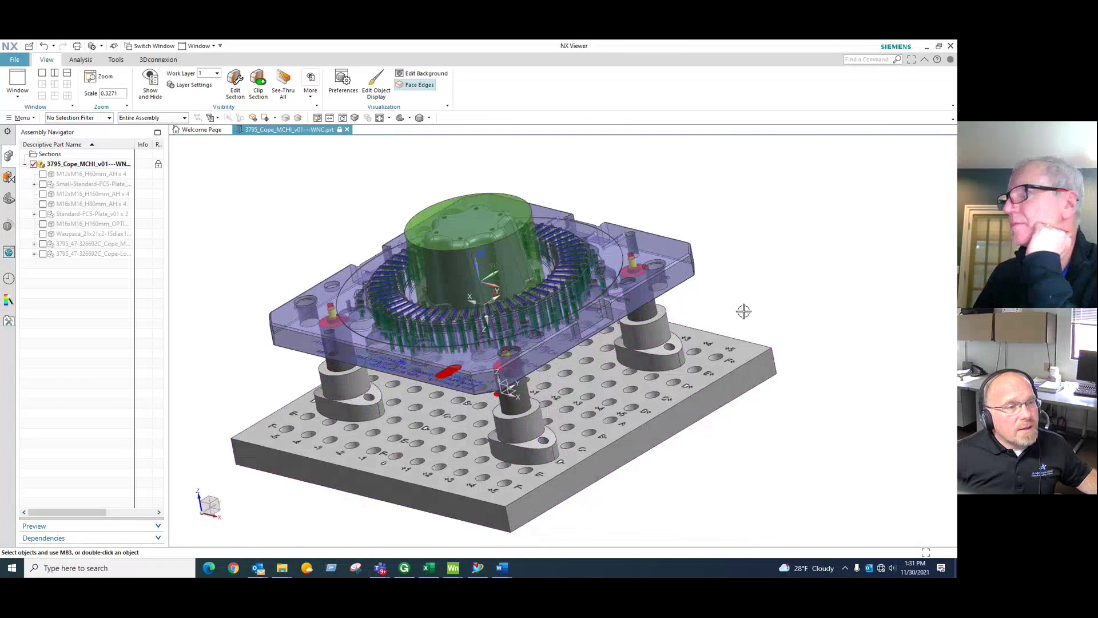
scroll(585, 405, down, 2)
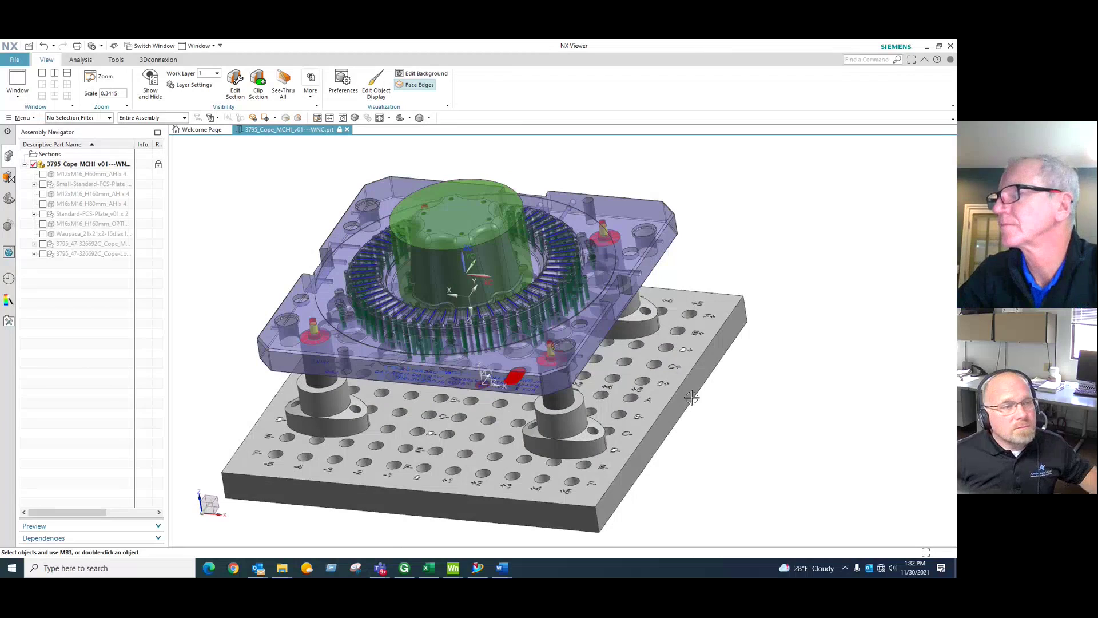
click(592, 397)
key(Escape)
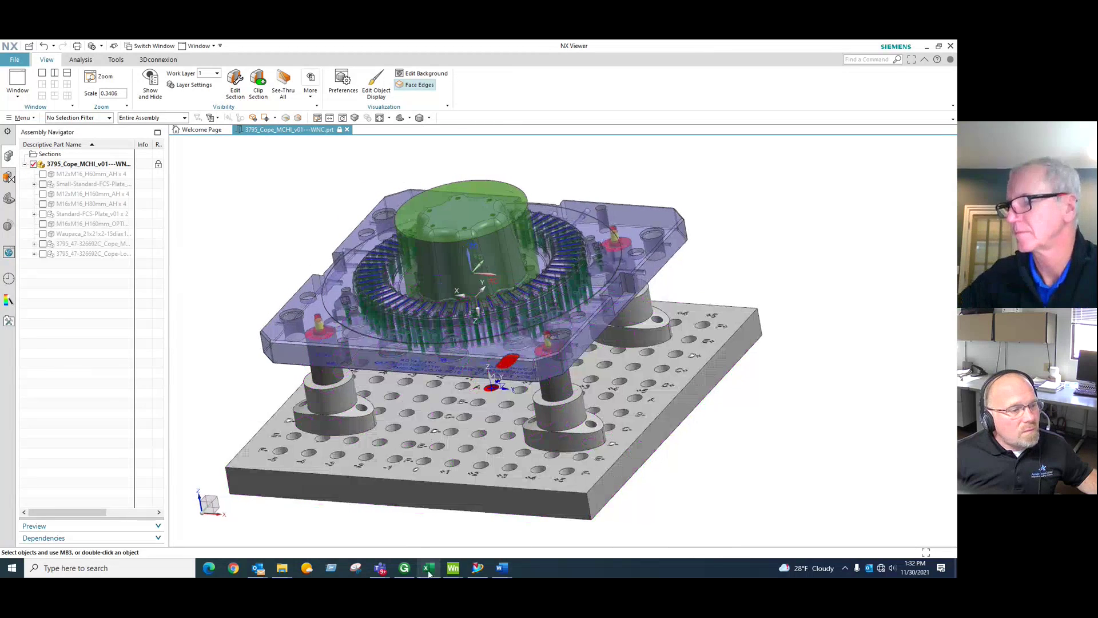
Step: Switch to the WORKNC project with the Hermle machine and examine the part clamped on the hole-grid plate
click(928, 47)
click(902, 45)
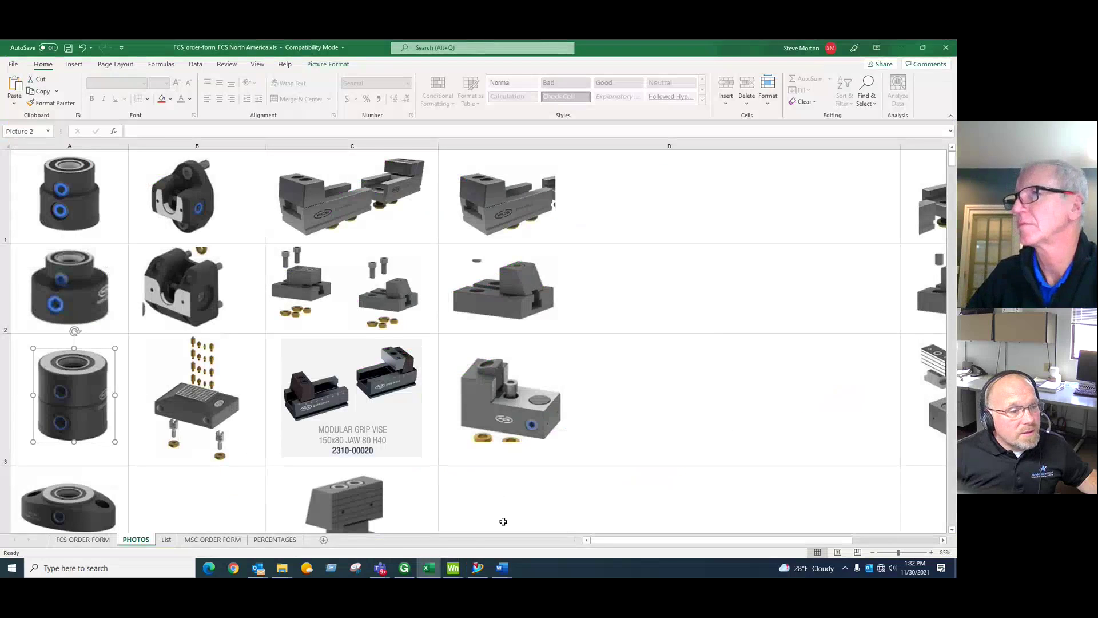
click(454, 568)
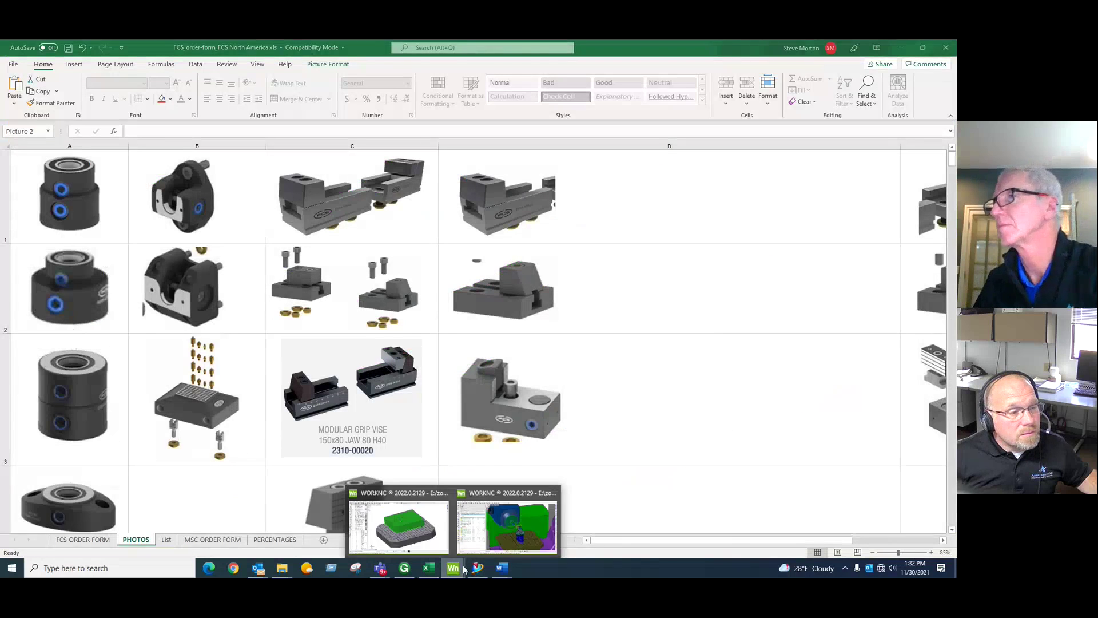
click(509, 540)
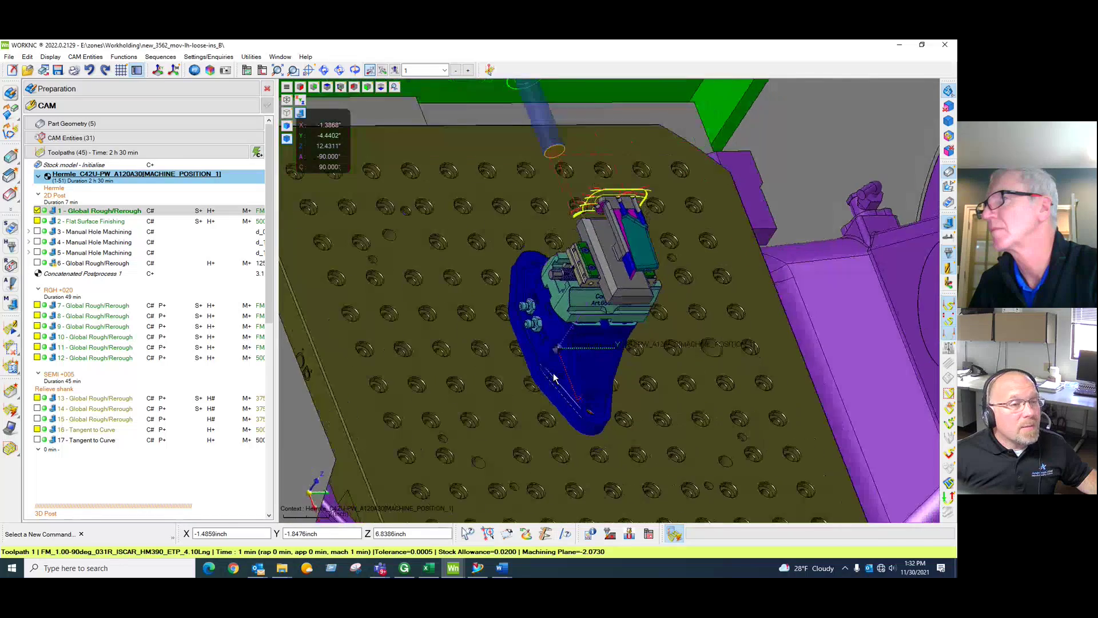
drag(554, 373, 444, 347)
drag(597, 432, 641, 376)
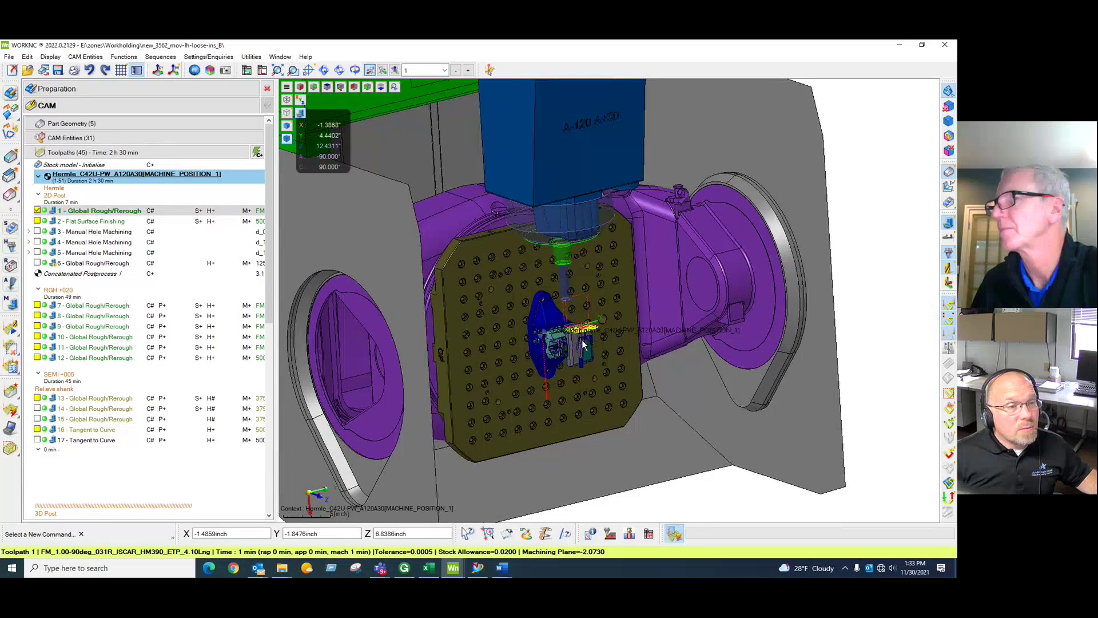
scroll(583, 343, up, 3)
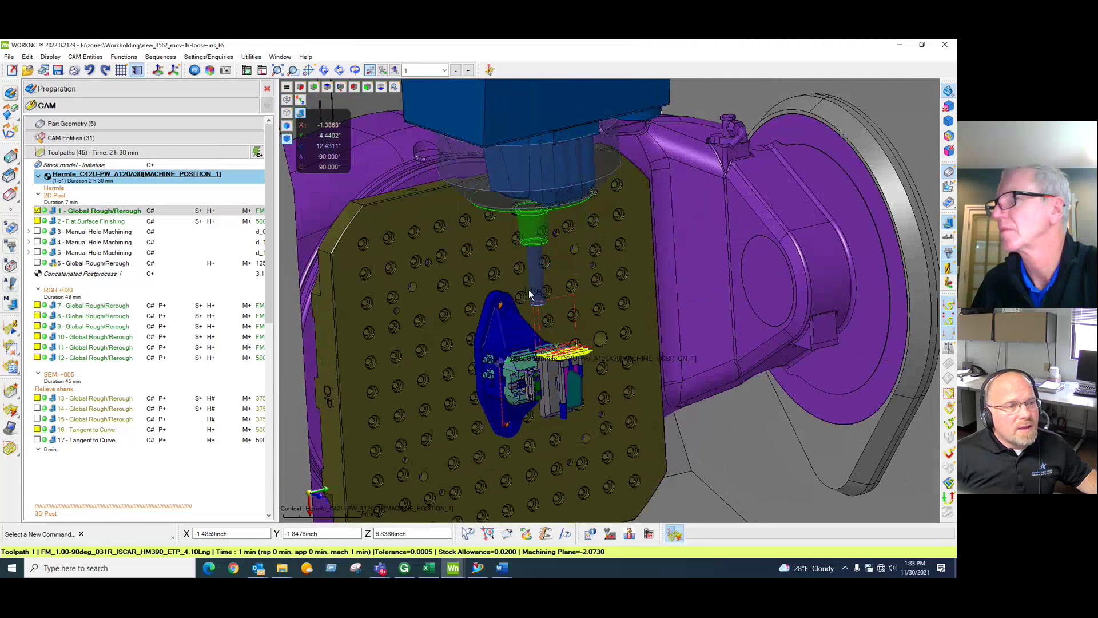
Step: Simulate toolpath 1, Global Rough/Rerough, on the Hermle machine and close the simulation
right_click(106, 213)
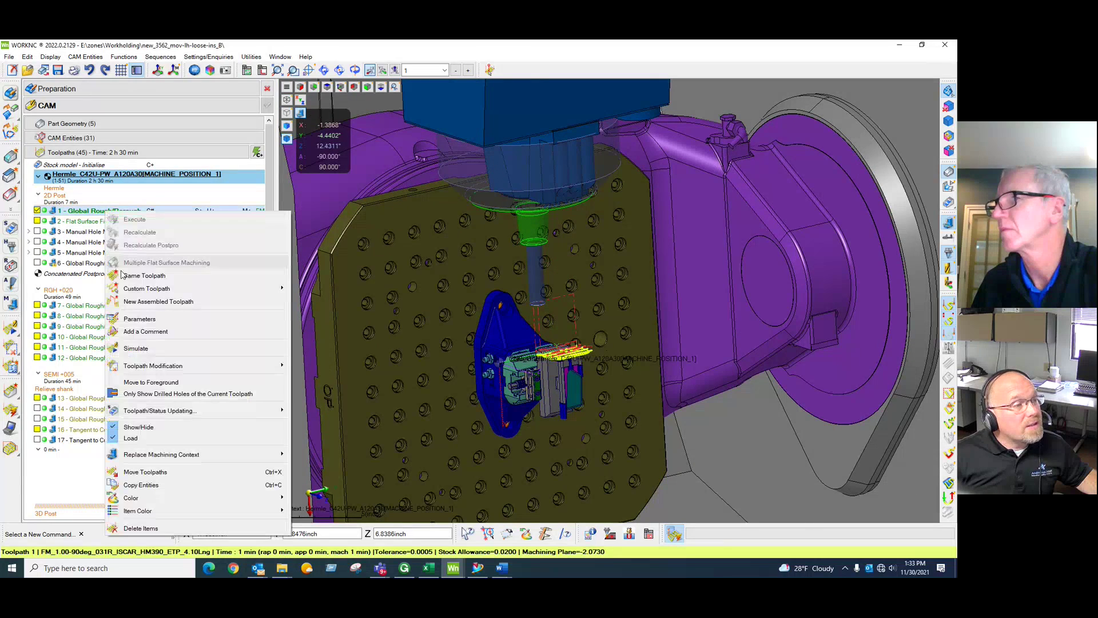
click(135, 348)
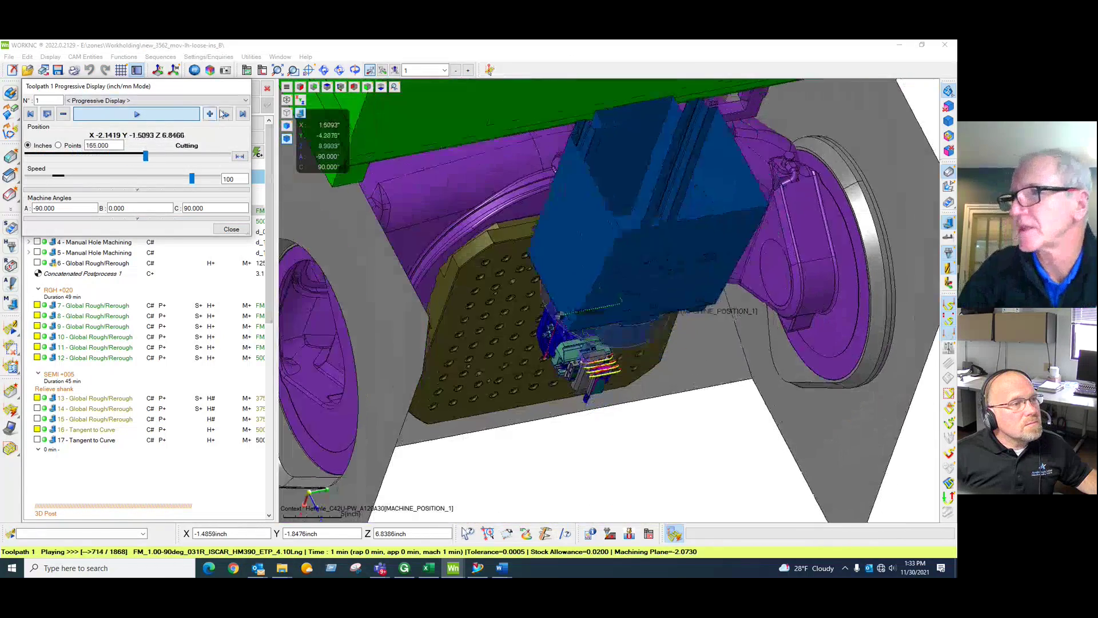
click(231, 229)
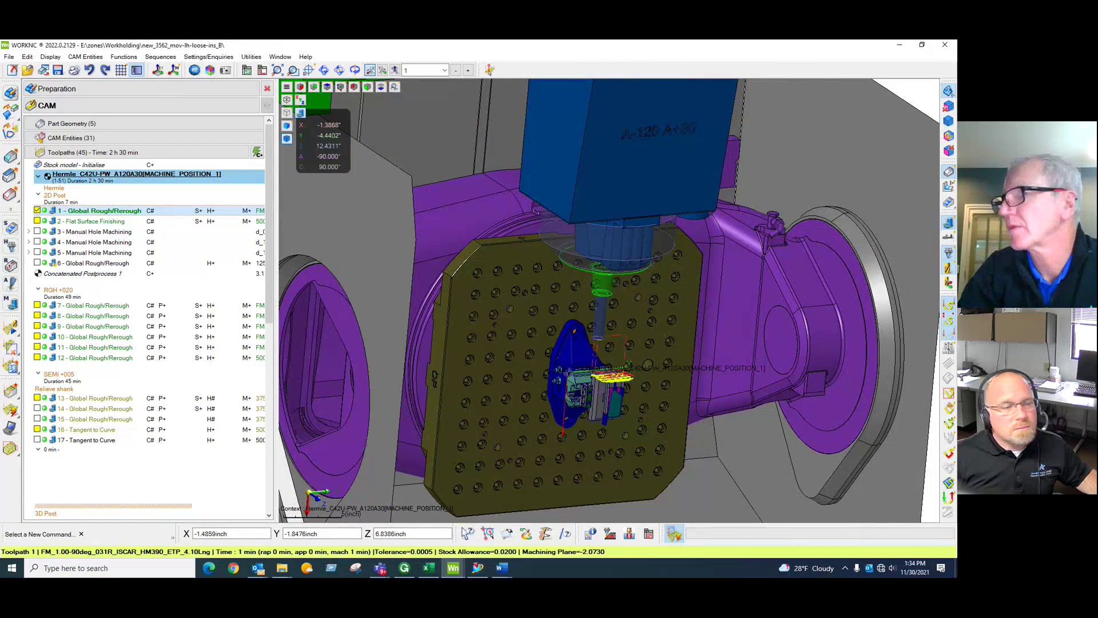
scroll(414, 268, down, 4)
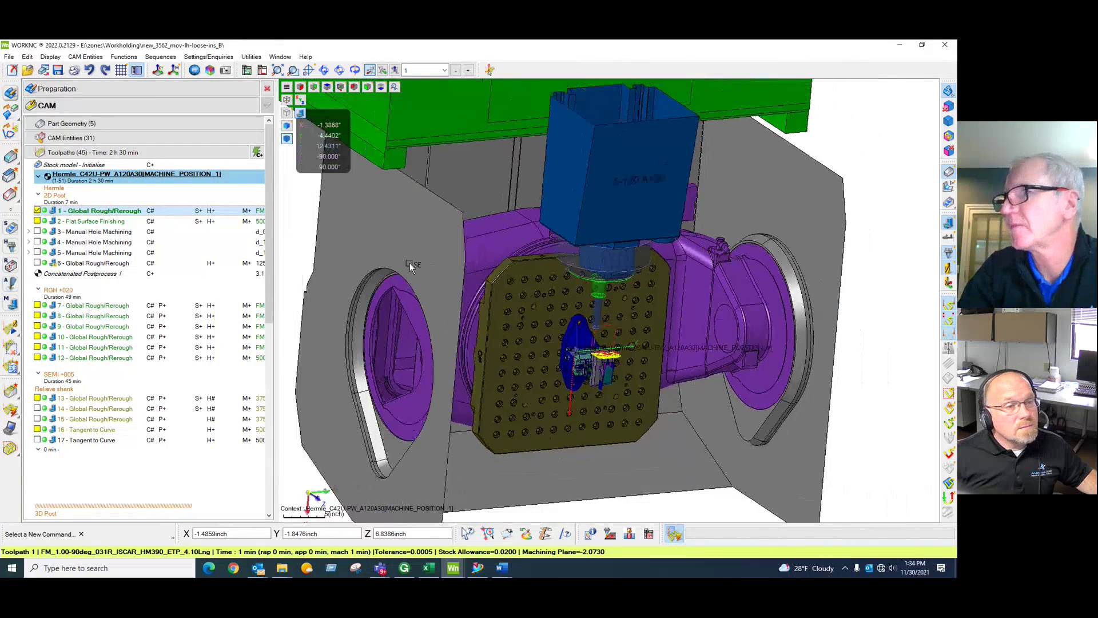